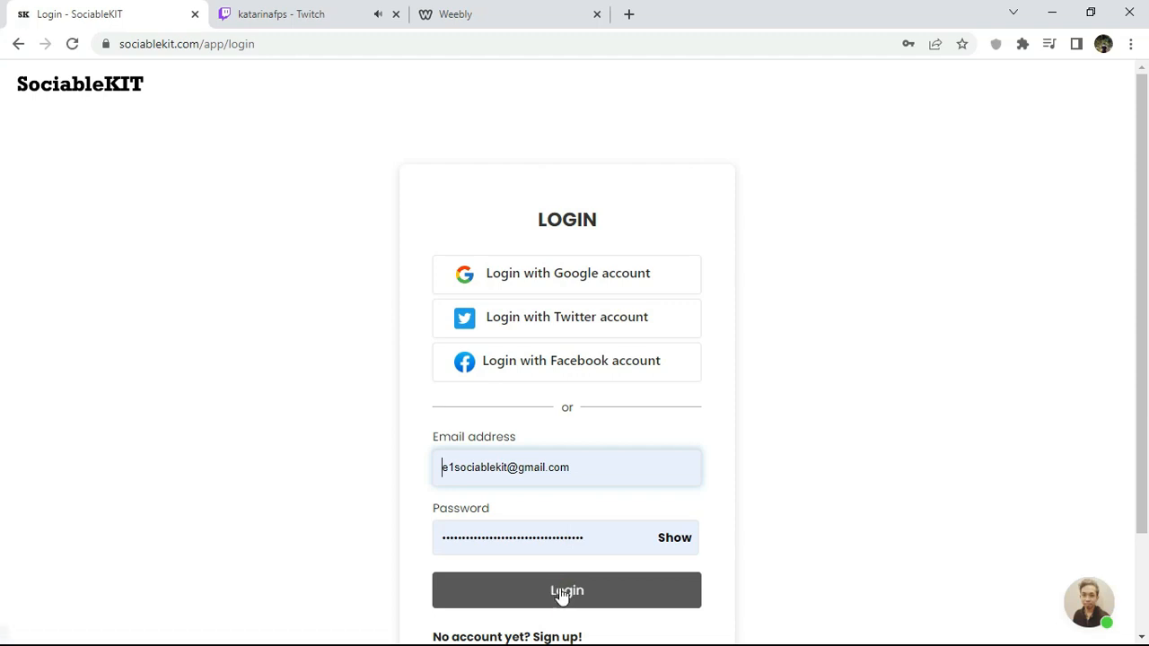
Log in to the SociableKIT account and choose Twitch Stream as the type of the new widget.
click(558, 589)
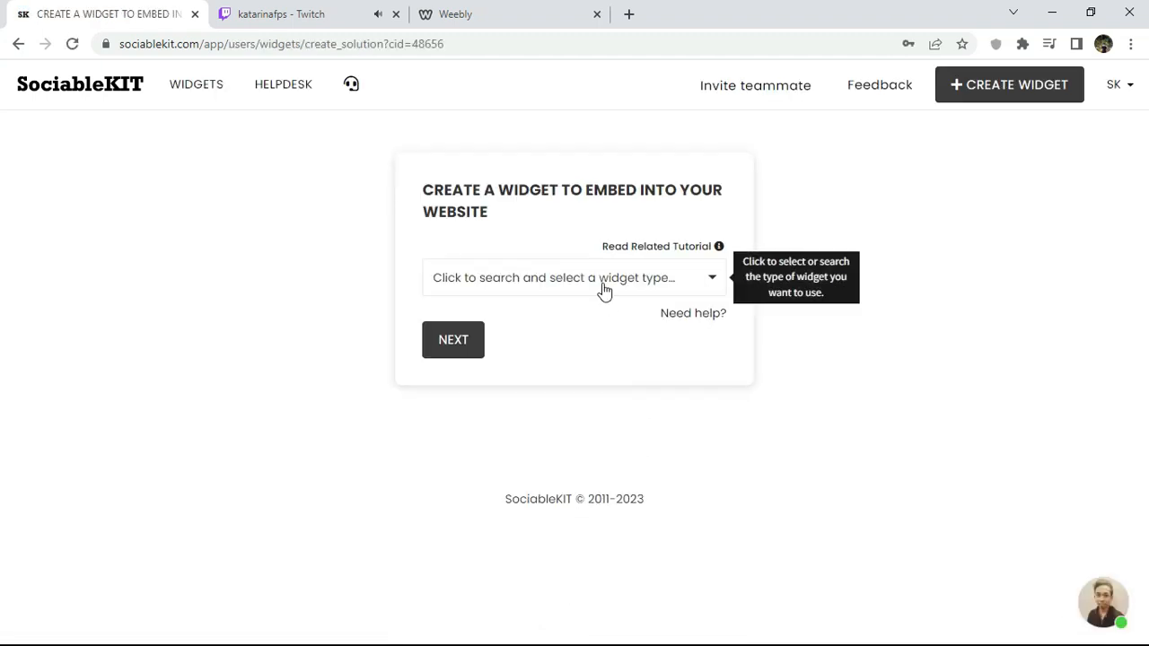
click(602, 279)
text(twitch steam)
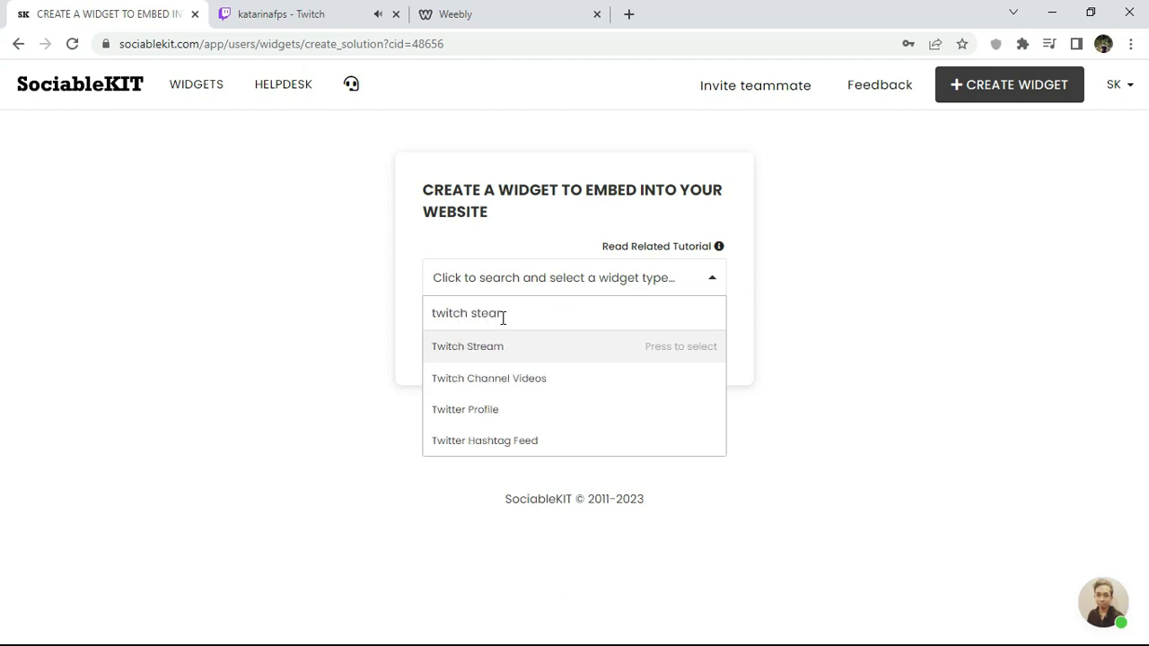
click(486, 353)
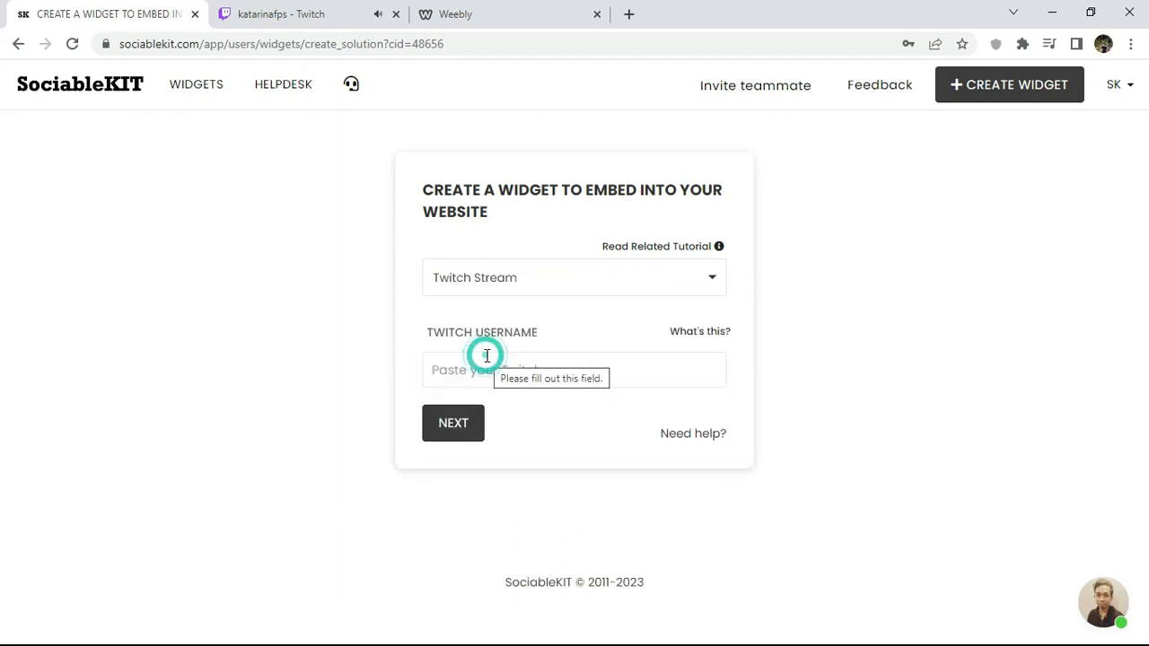
Copy the Twitch channel's URL from its open page and paste it as the widget's Twitch username.
click(260, 18)
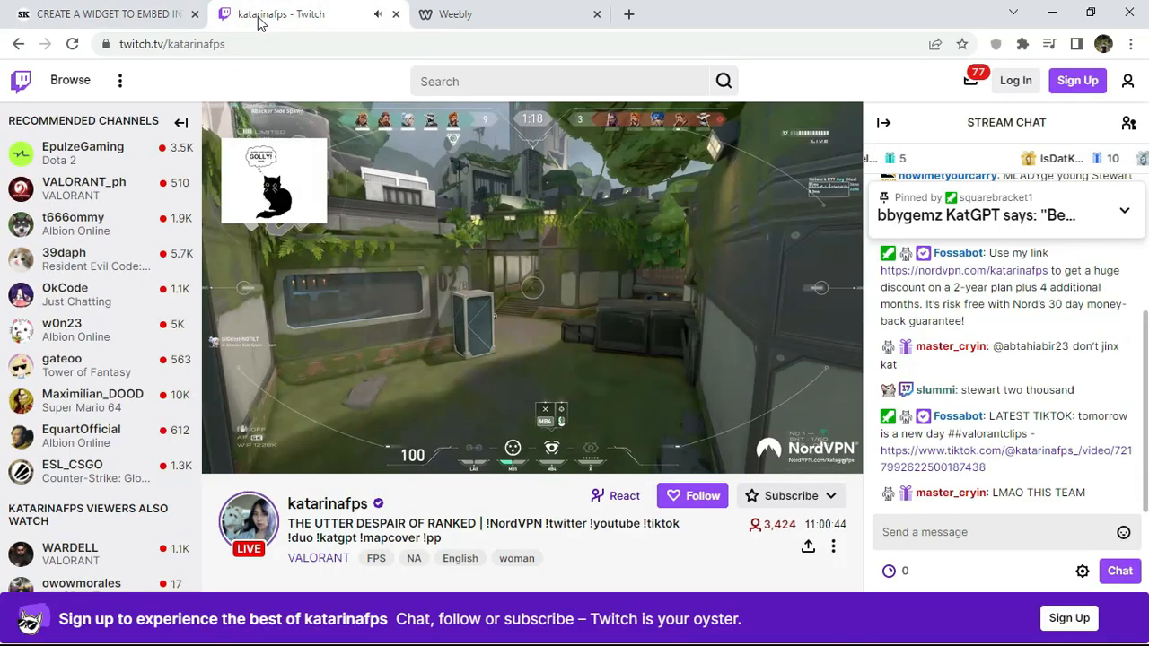
right_click(188, 44)
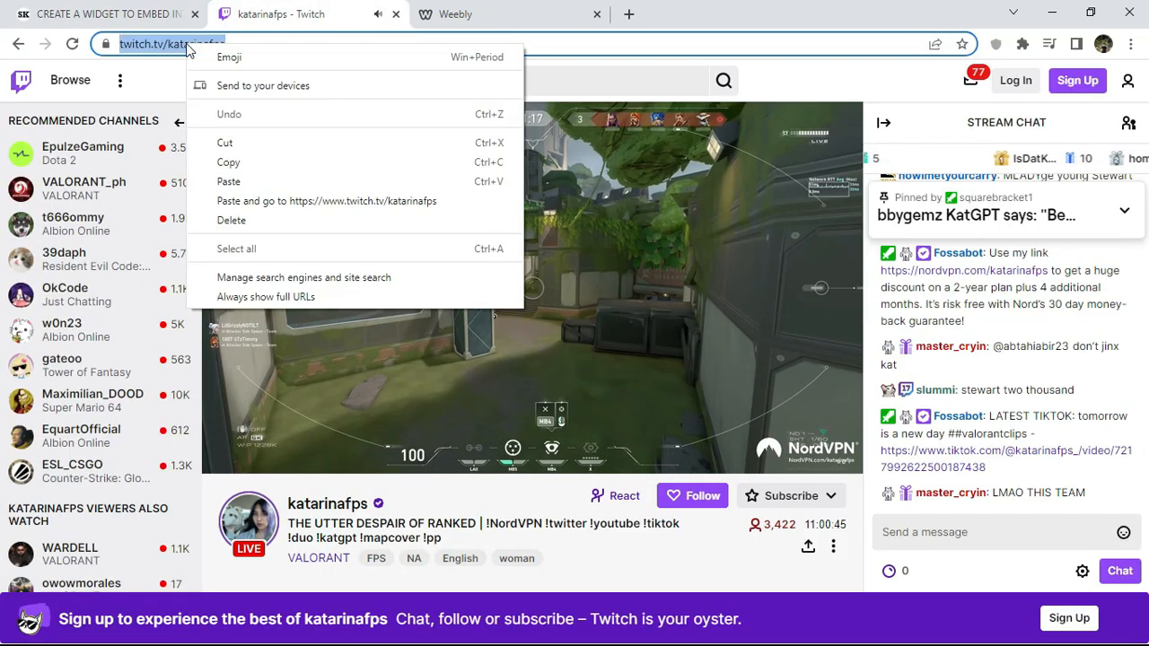
click(238, 162)
click(105, 22)
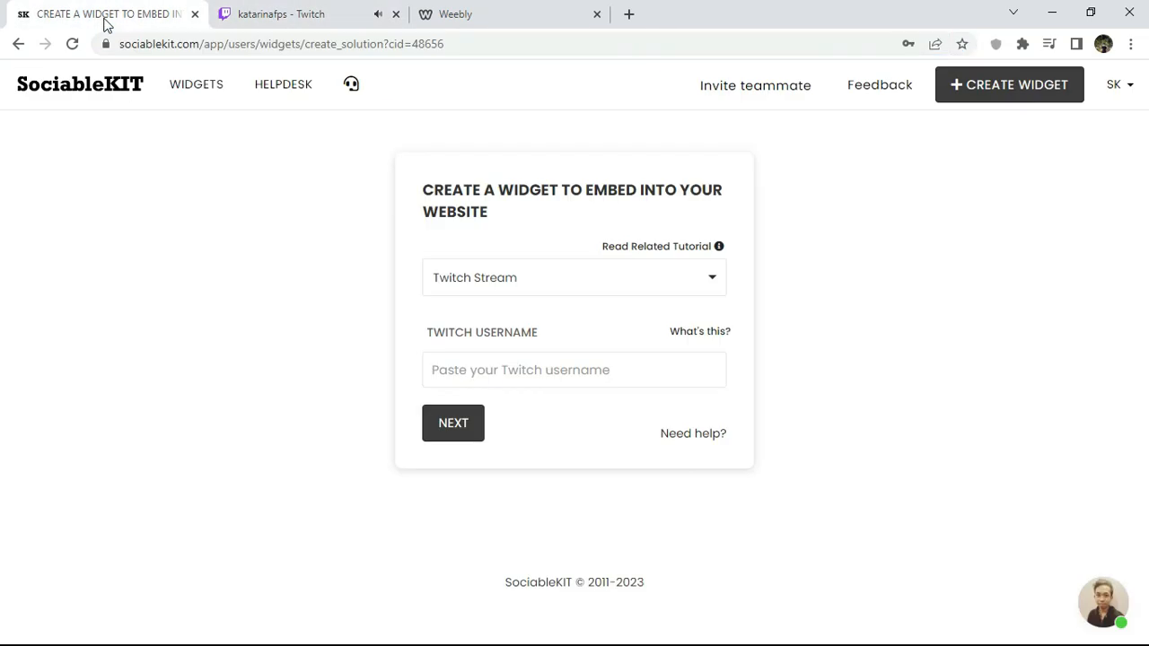
right_click(538, 369)
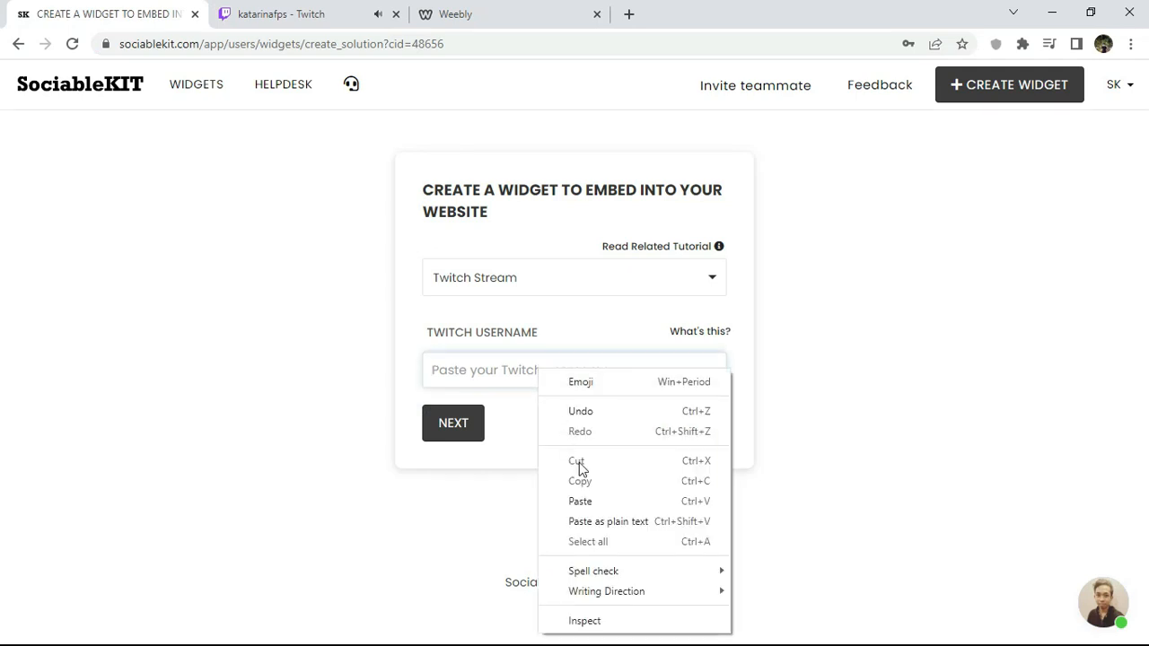
click(588, 504)
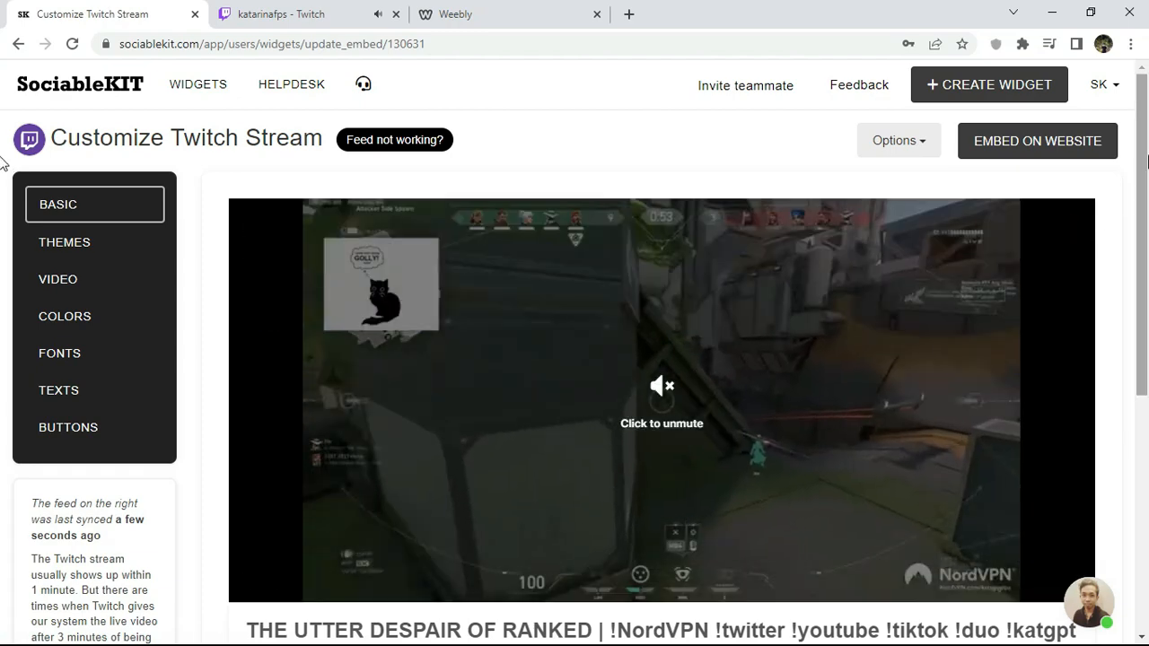
Look at the widget's basic settings, then apply the Maayos Theme as color theme and save the changes.
mouse_move(1145, 156)
mouse_down()
mouse_move(1146, 357)
mouse_move(1137, 163)
mouse_up()
click(100, 194)
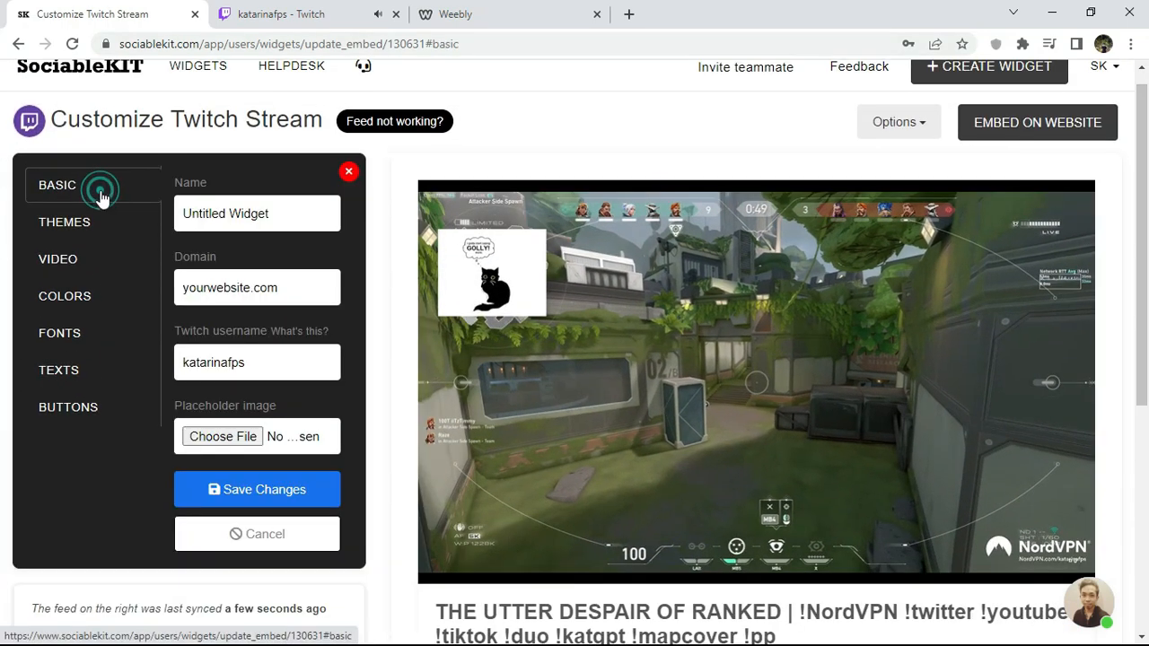
click(99, 229)
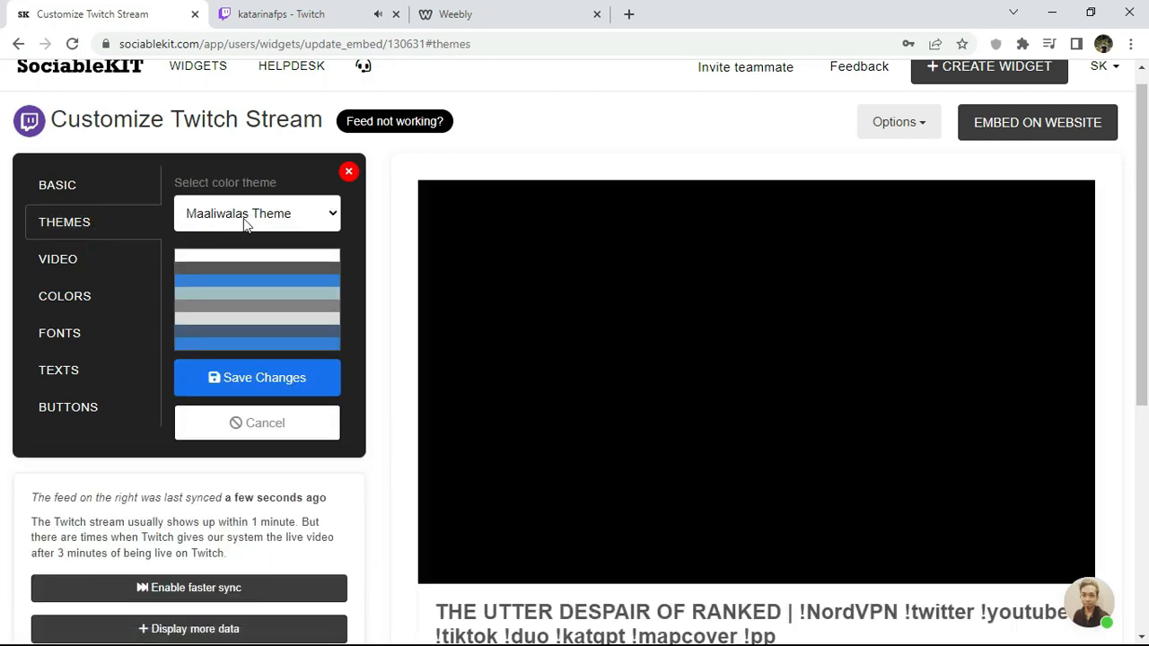
click(244, 219)
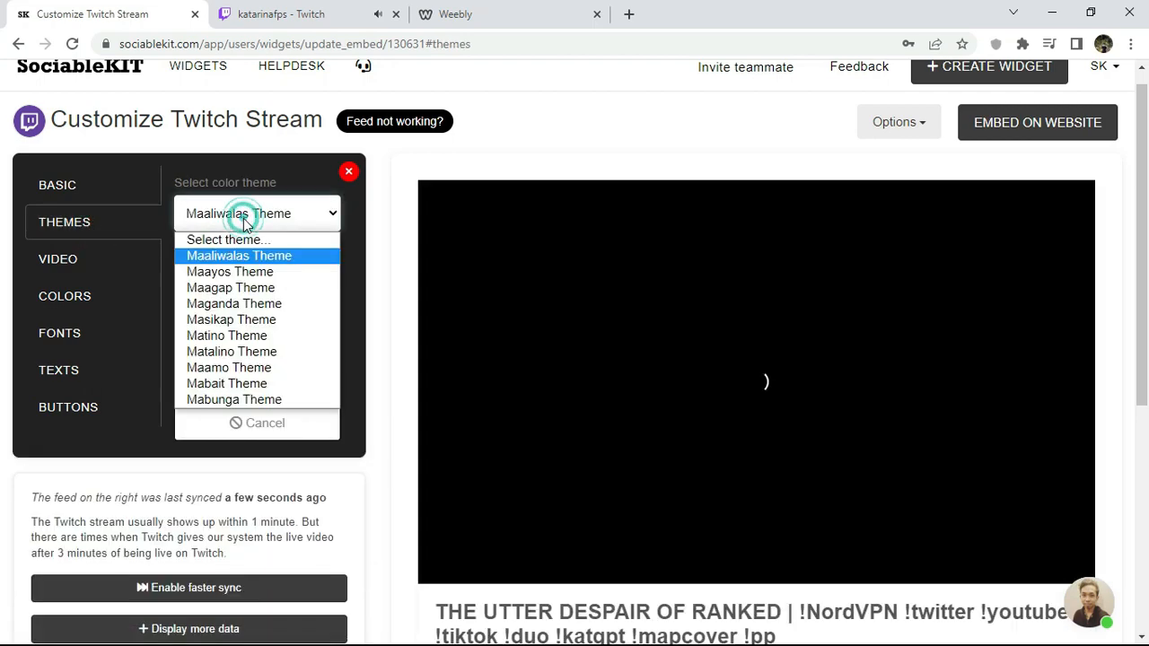
click(238, 271)
click(238, 375)
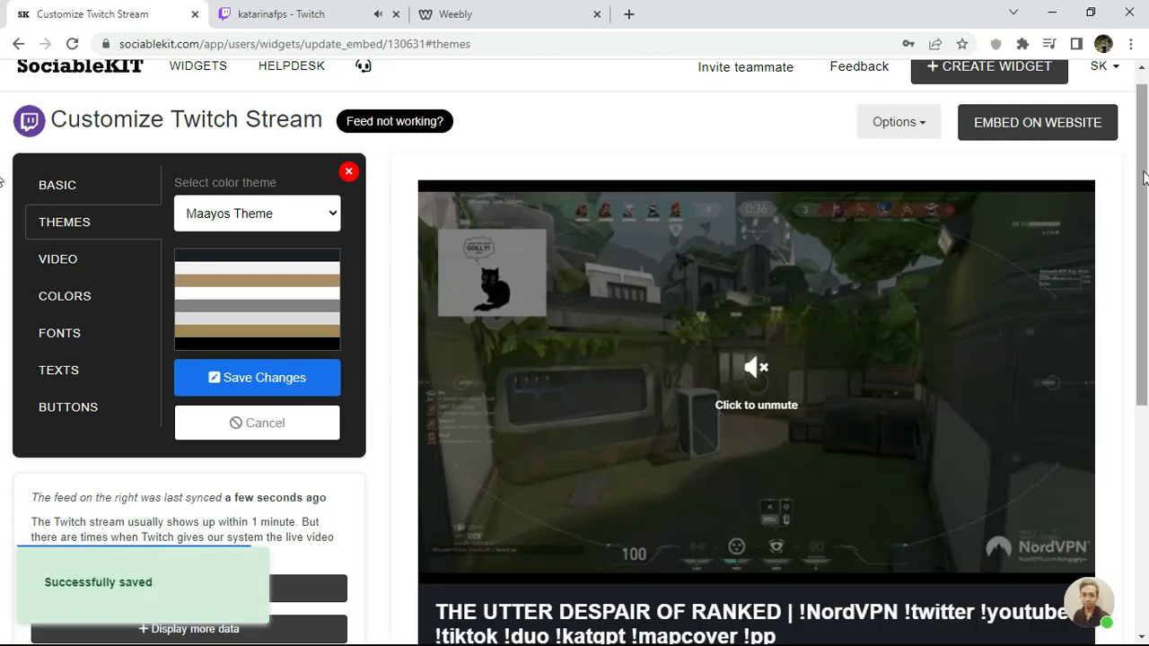
Check the themed preview, then set the color theme back to Maaliwalas Theme and save the changes.
drag(1138, 193, 1133, 295)
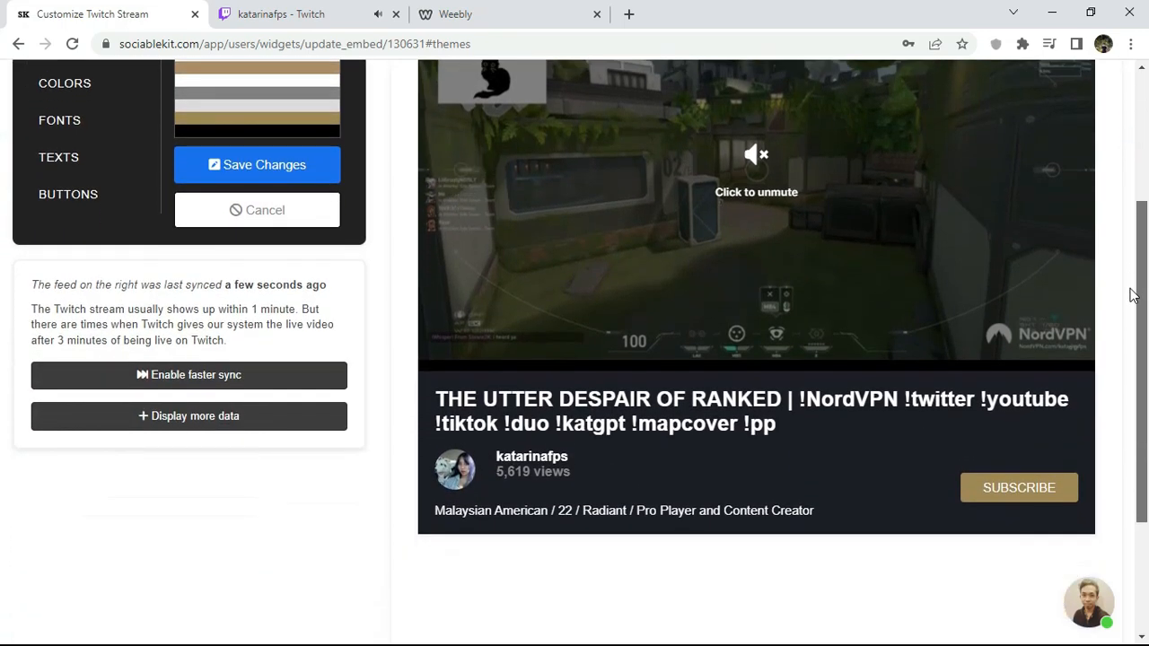
scroll(1132, 294, up, 3)
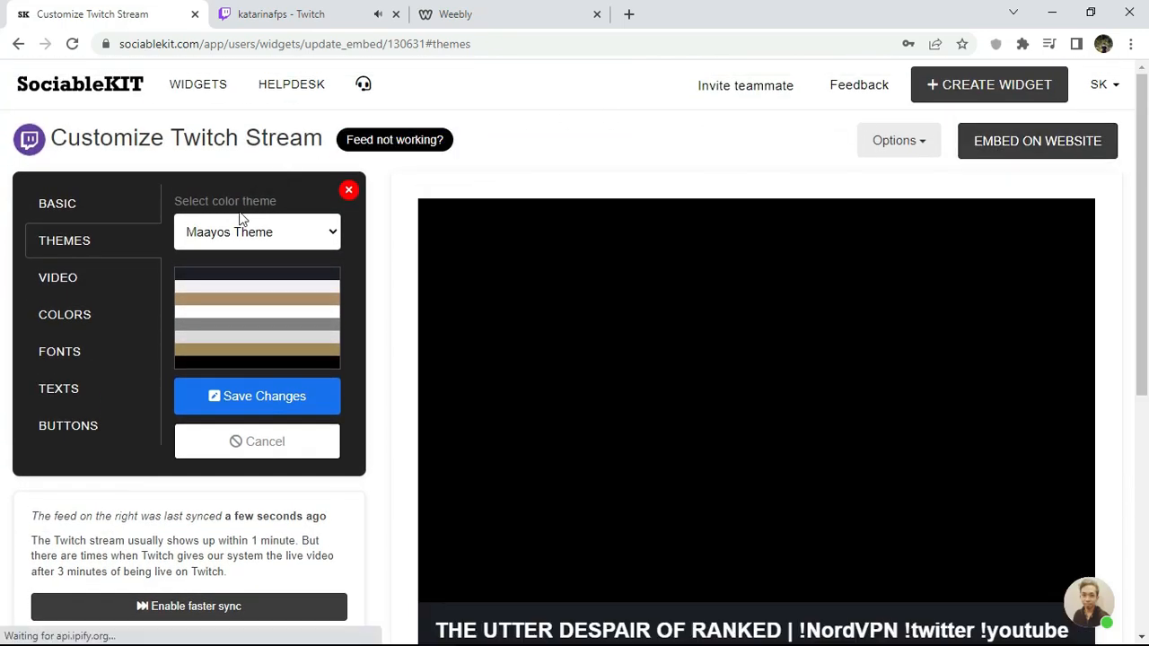
click(235, 224)
click(235, 275)
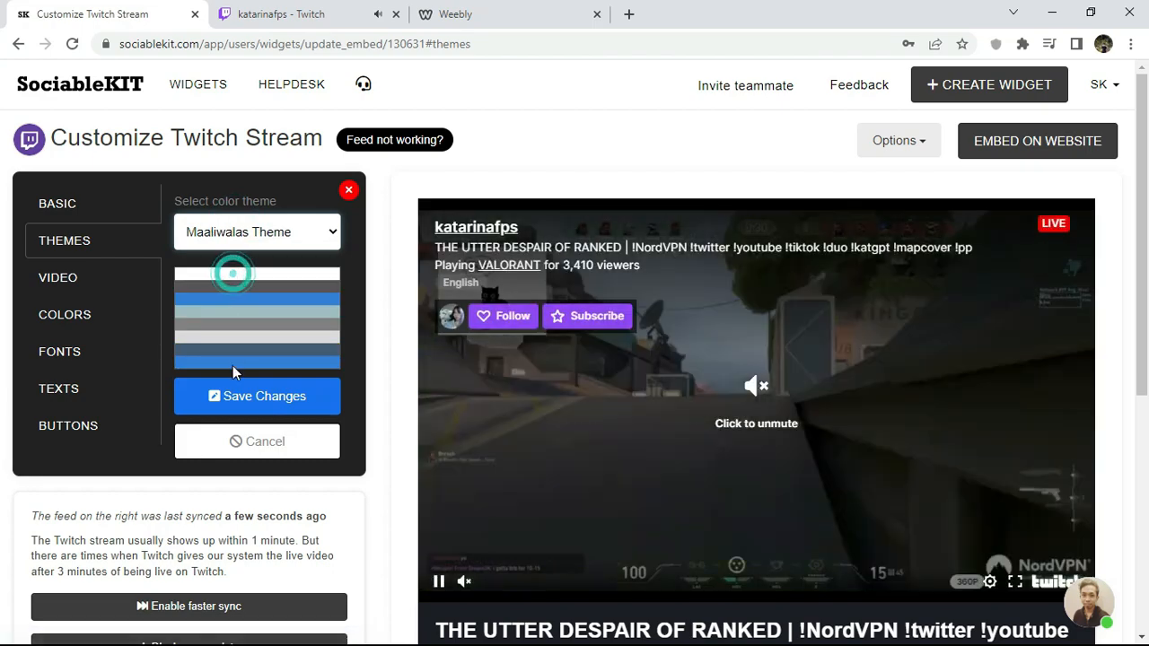
click(232, 395)
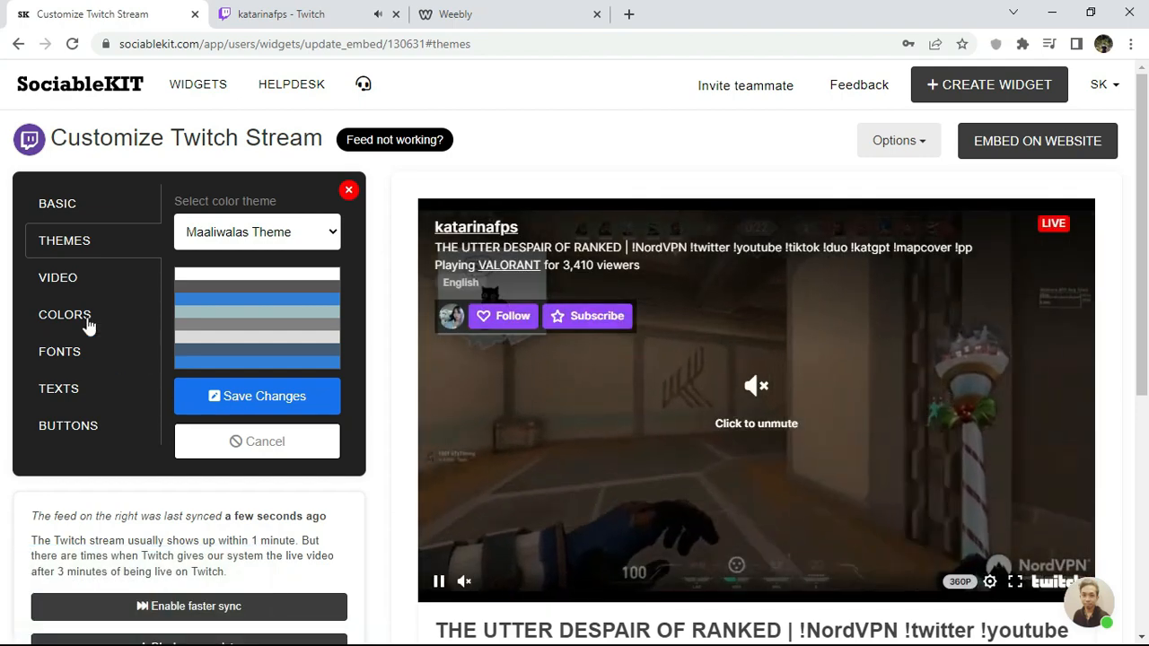
Set the widget's background color to #ff0000 and its font color to #d7ff00, and save the changes.
click(66, 283)
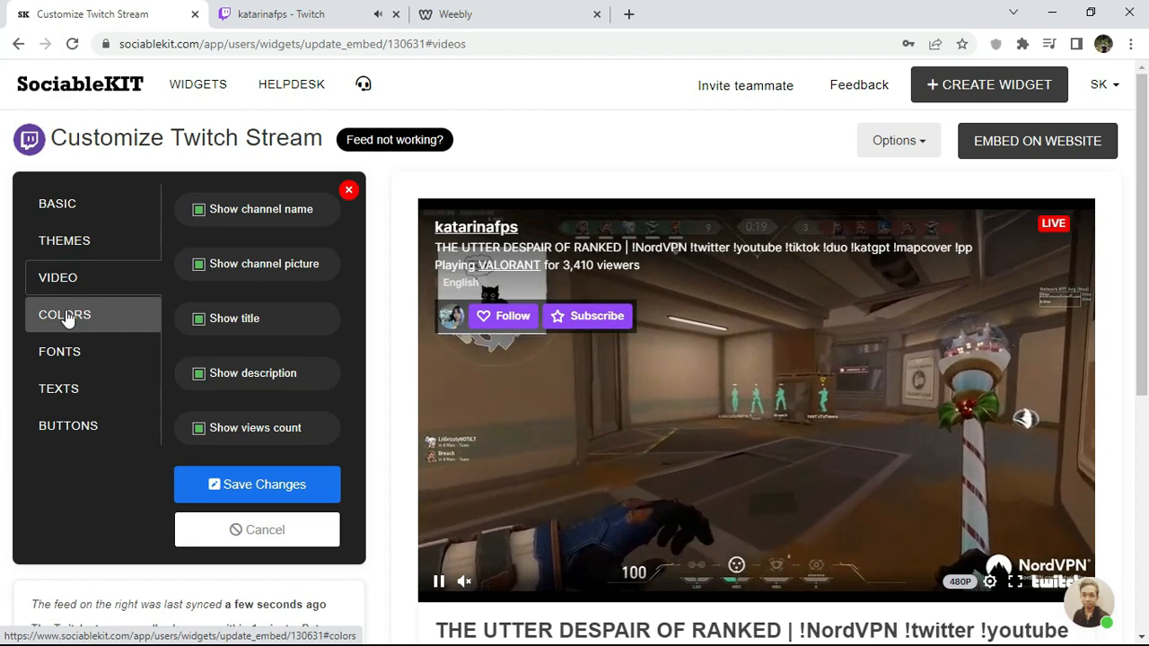
click(67, 316)
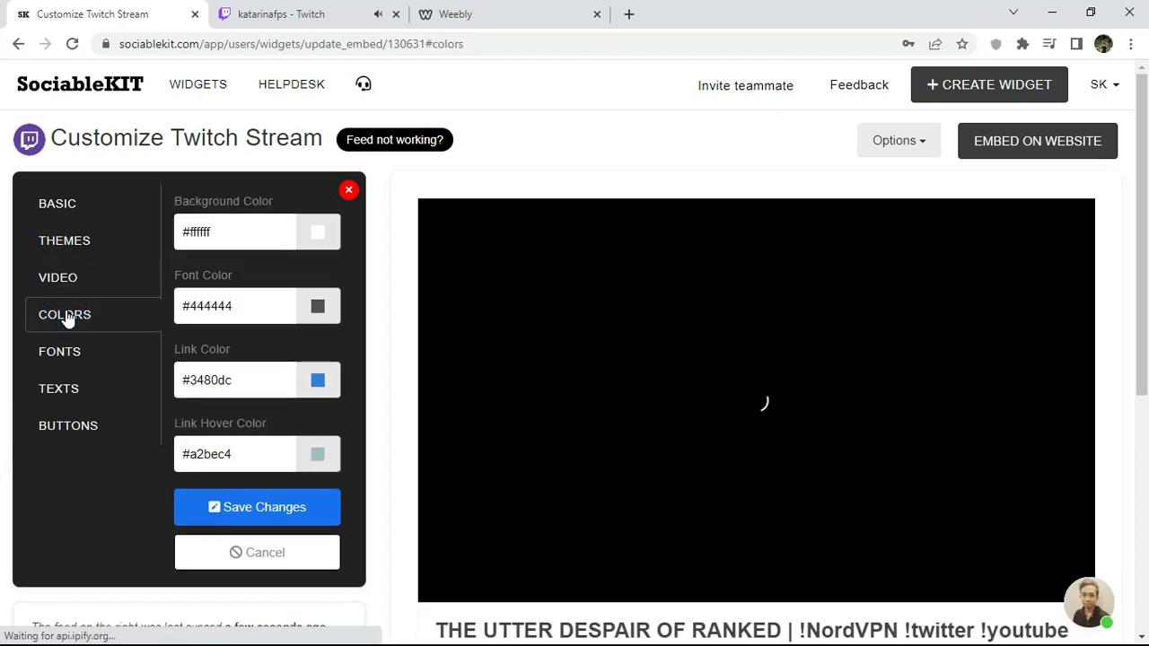
click(316, 242)
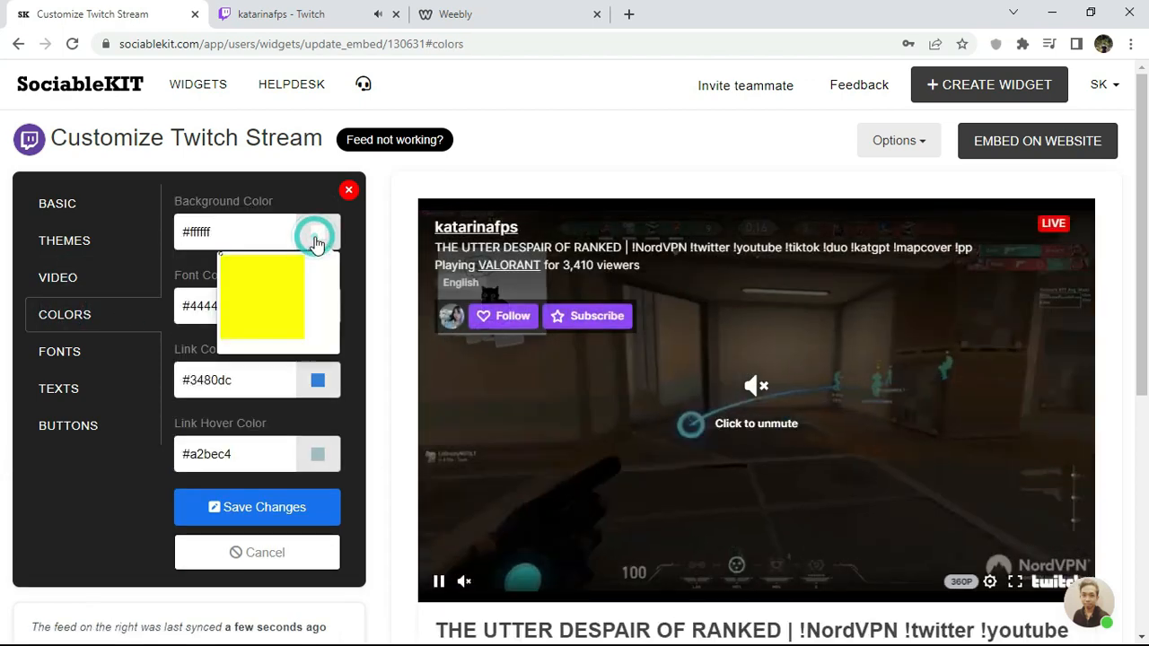
click(314, 258)
drag(315, 257, 307, 252)
click(351, 242)
click(321, 299)
drag(315, 353, 323, 401)
drag(288, 357, 340, 310)
click(345, 309)
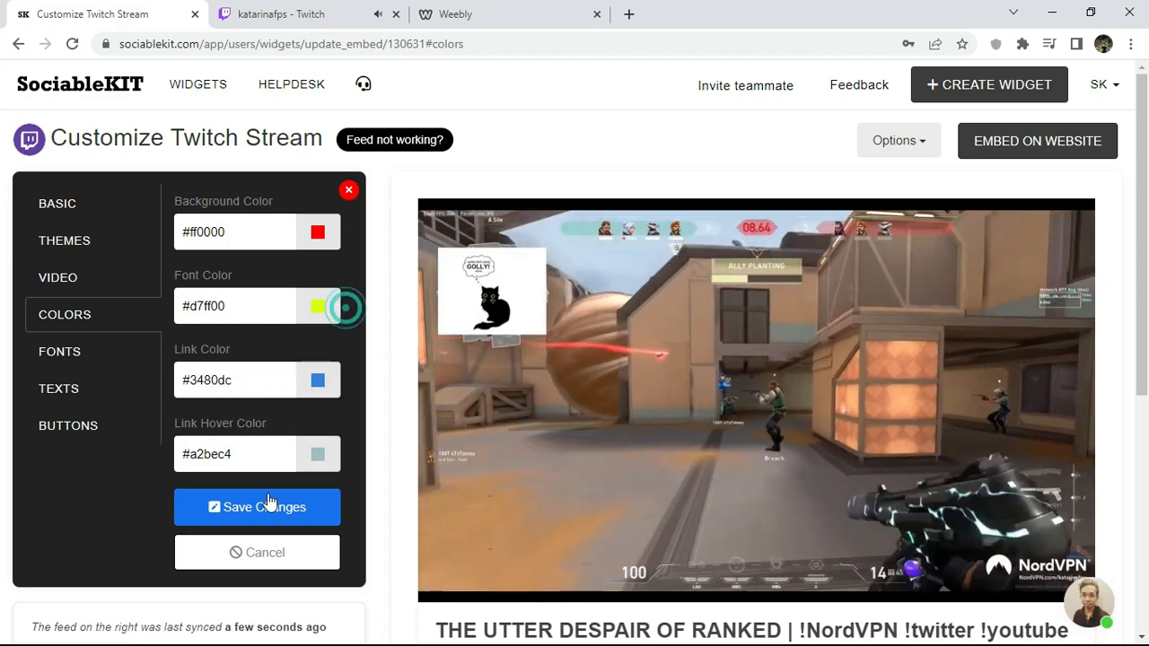
click(267, 505)
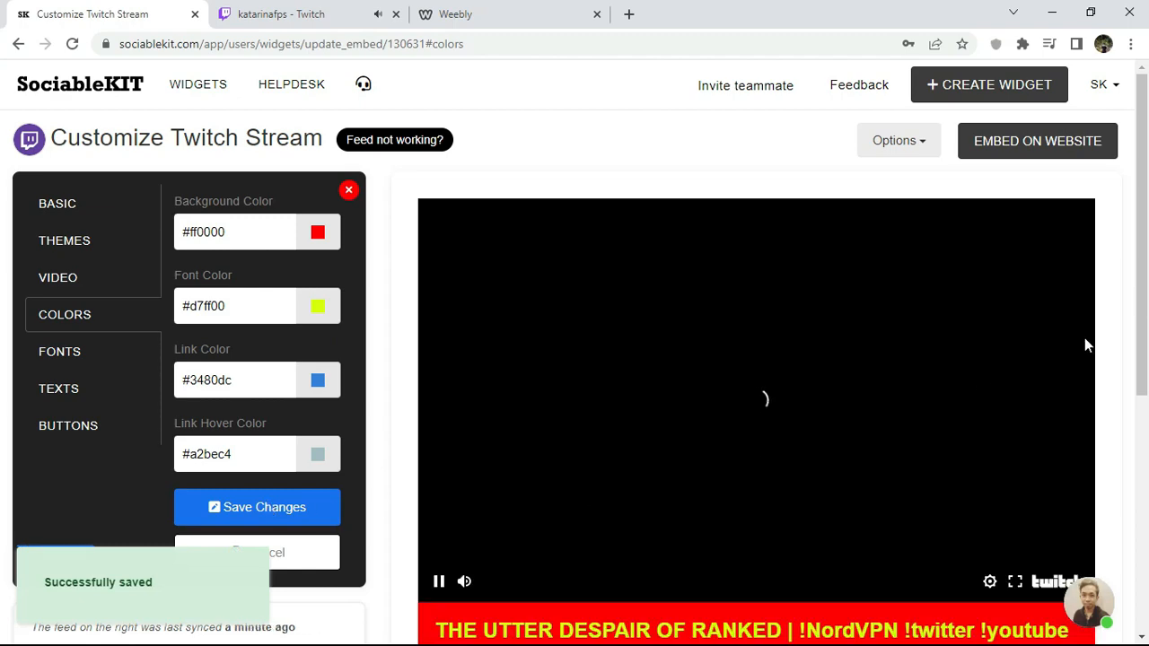
Restore the background color to #ffffff and the font color to #444444, and save the changes.
mouse_move(1145, 218)
mouse_down()
mouse_move(1145, 353)
mouse_move(1145, 221)
mouse_up()
triple_click(264, 230)
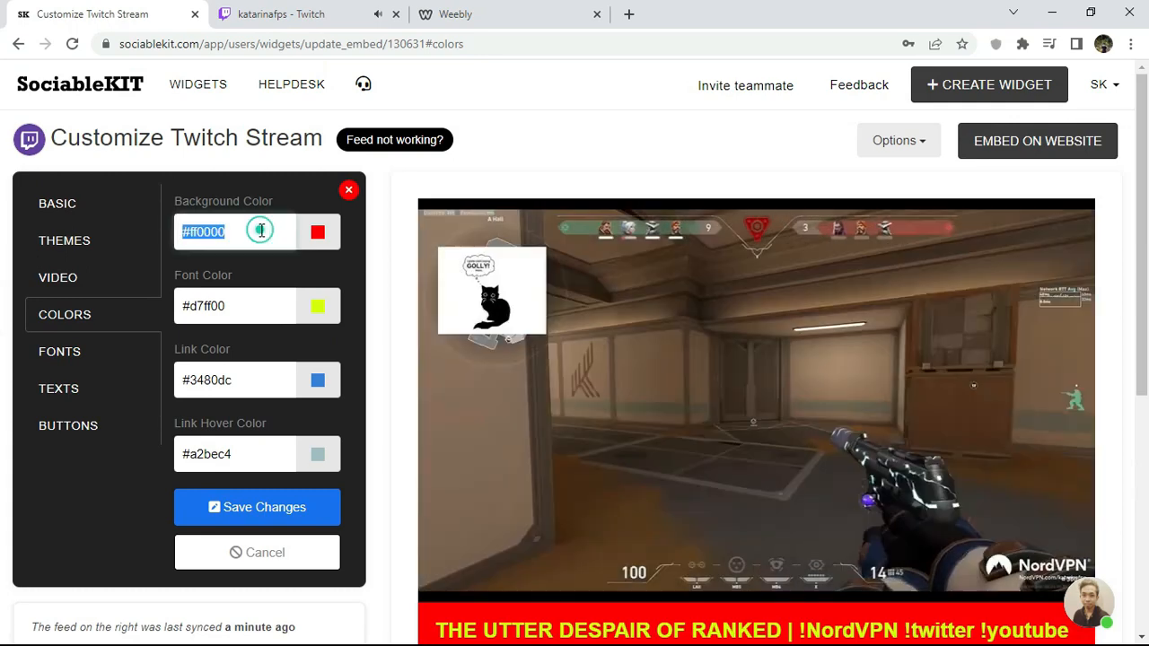
text(#fffff)
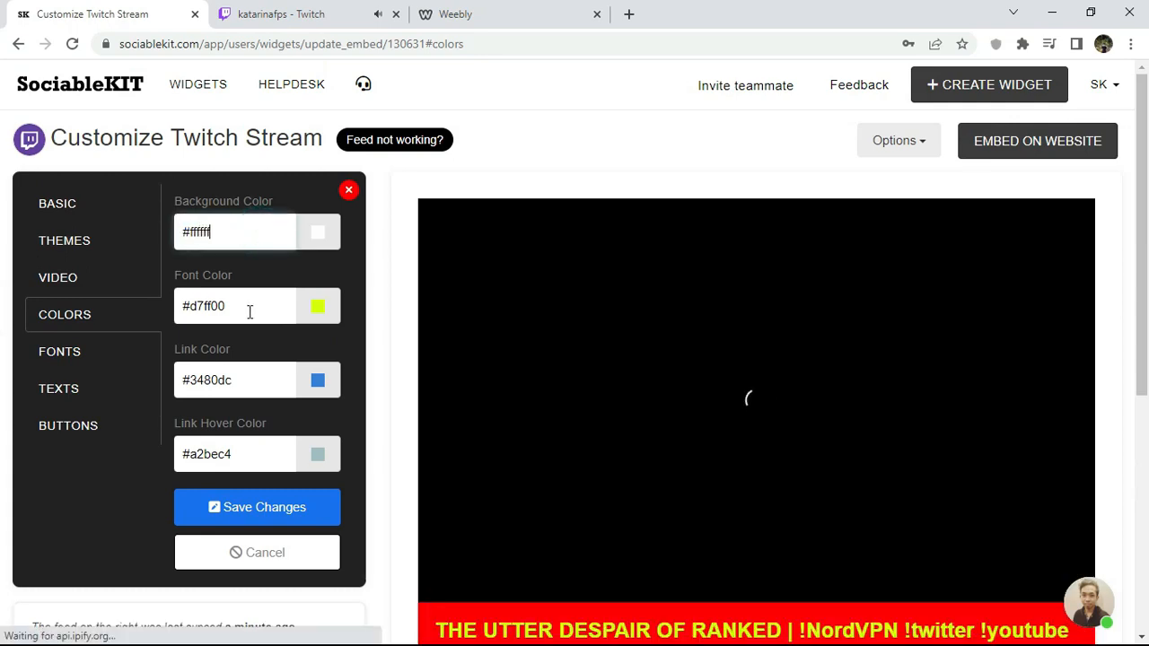
triple_click(250, 310)
text(#444)
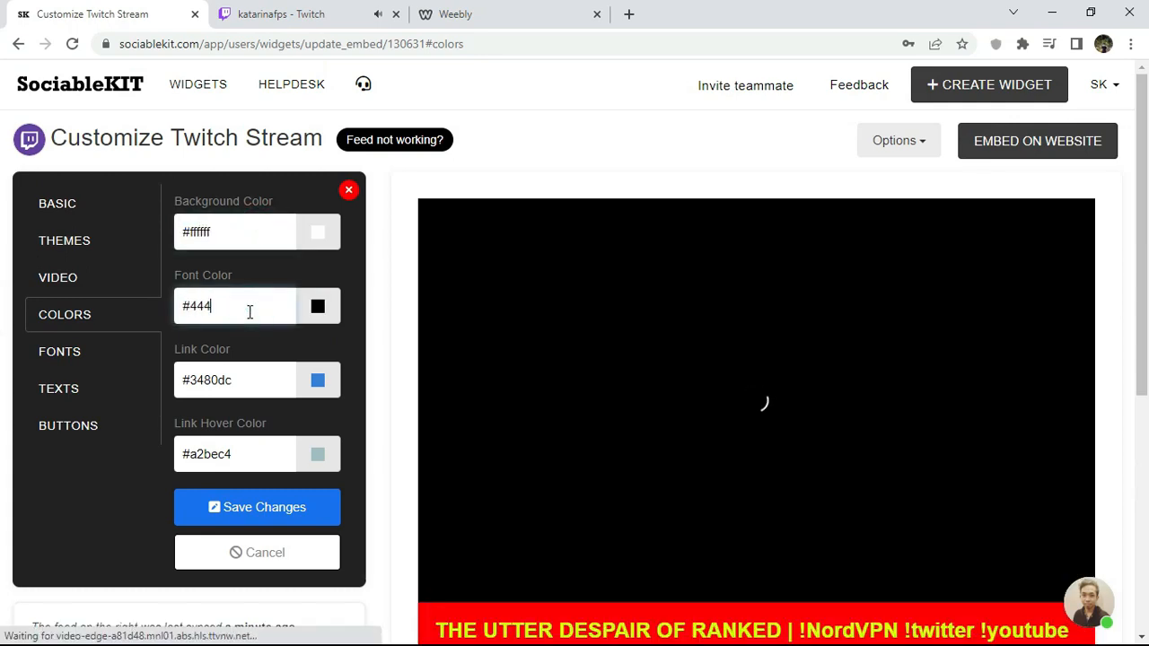
text(444)
click(246, 517)
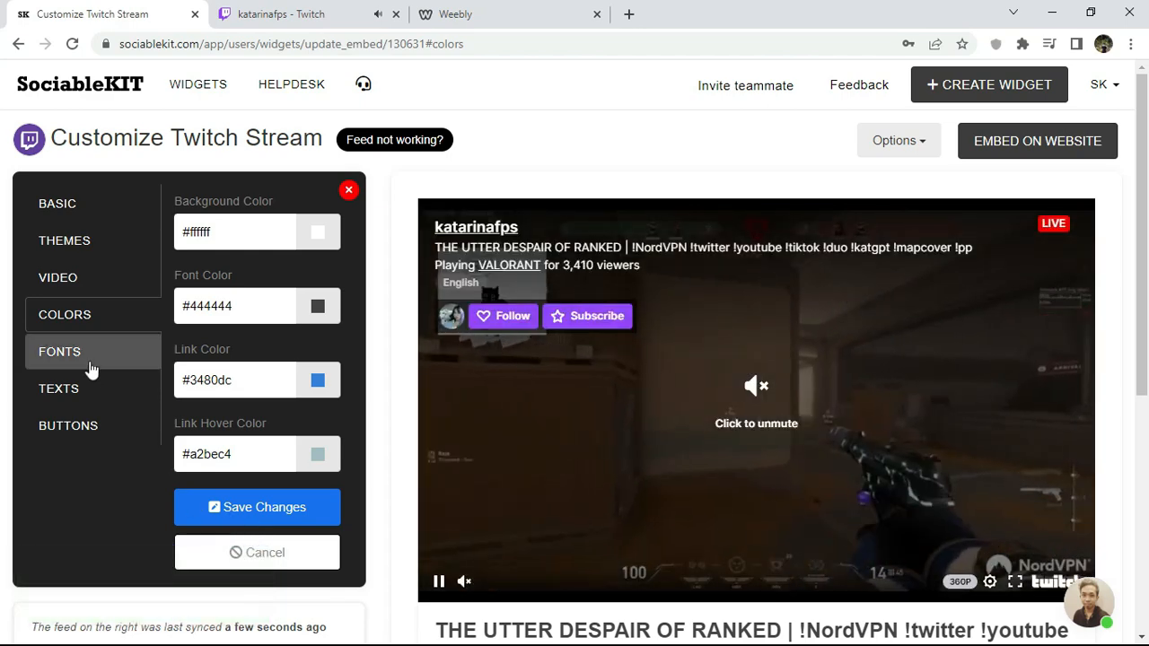
Change the widget's font family to 'Courier New', Courier, monospace and save the changes.
click(89, 364)
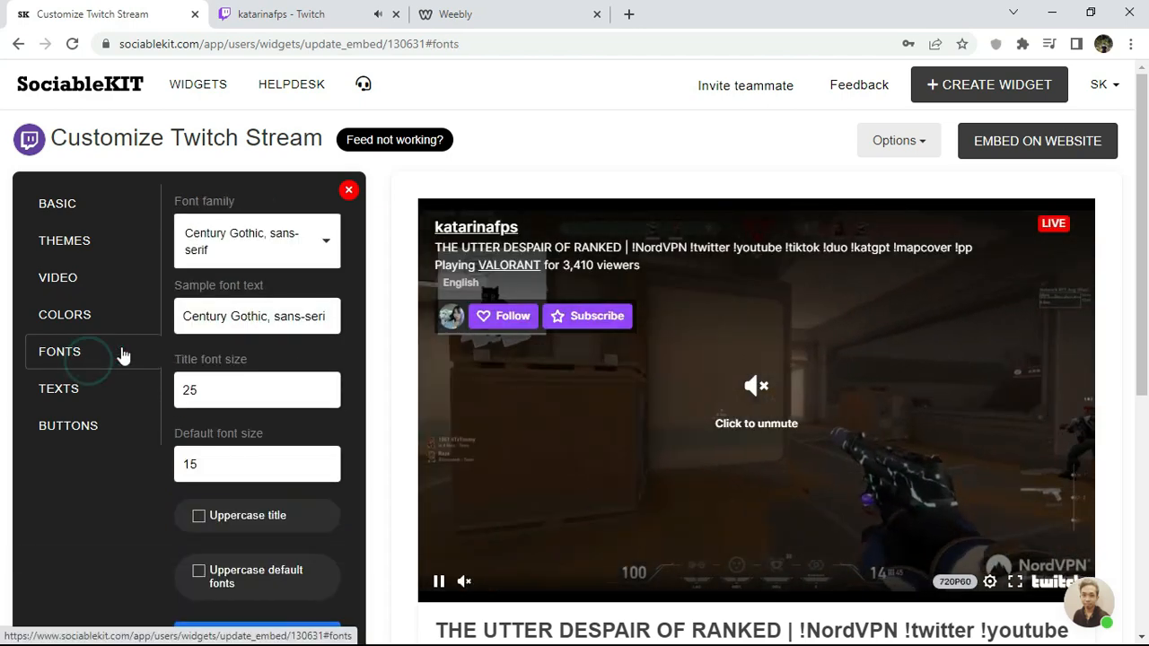
click(222, 250)
click(223, 325)
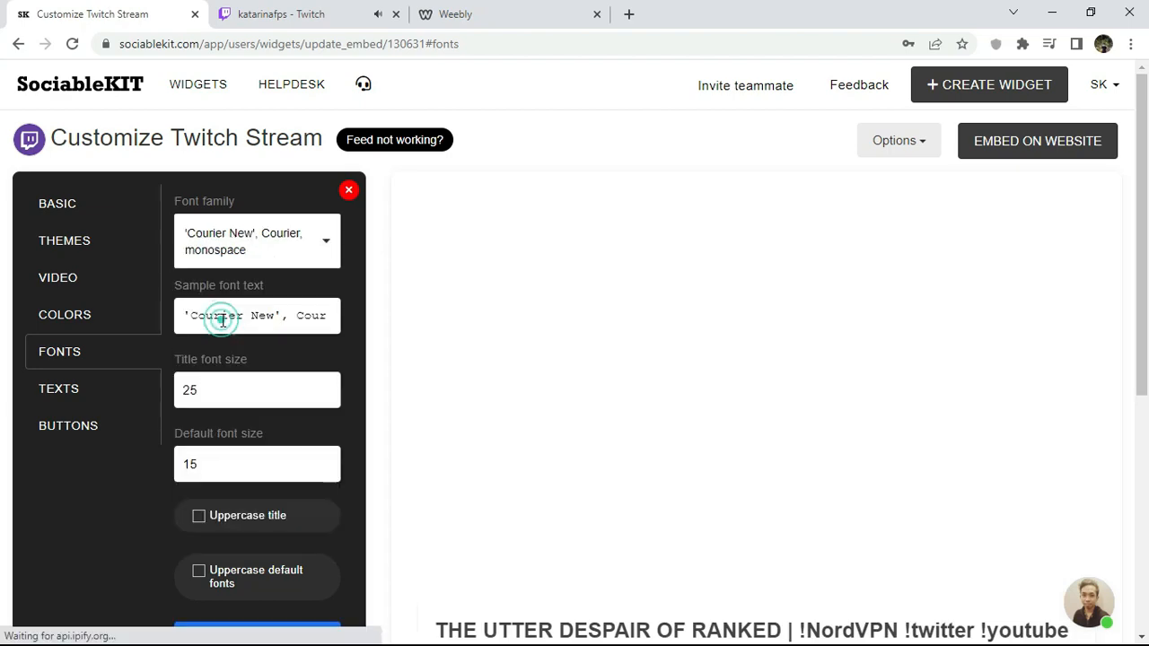
click(237, 628)
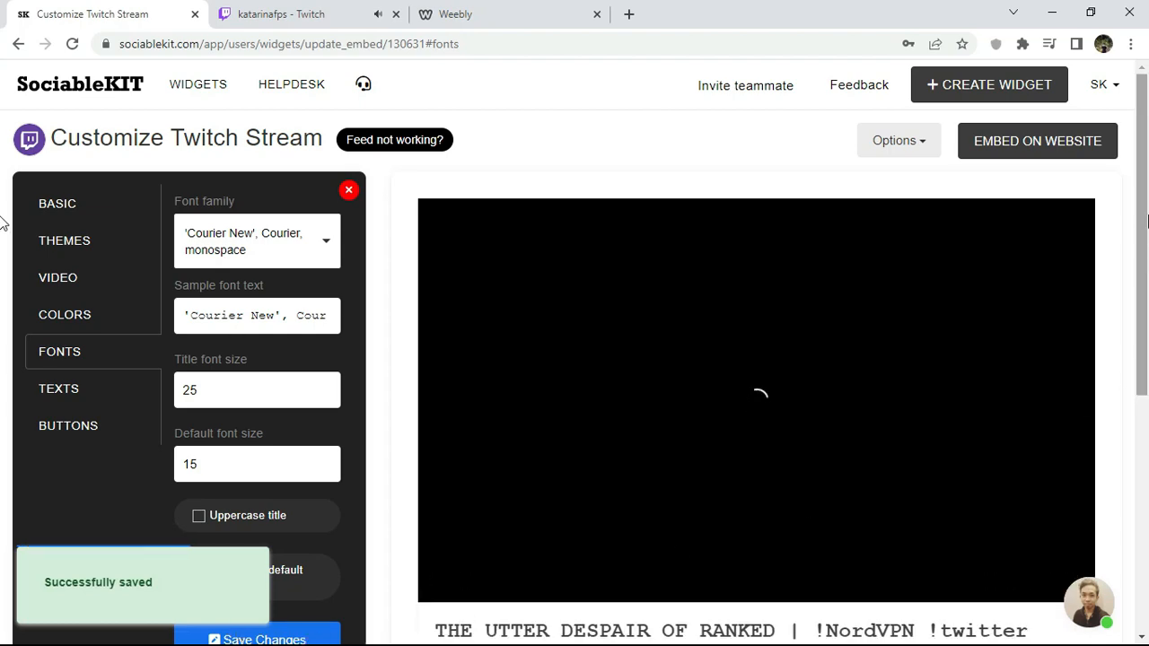
Set the font family back to Century Gothic, sans-serif and save the changes.
mouse_move(1144, 218)
mouse_down()
mouse_move(1137, 363)
mouse_move(1143, 204)
mouse_up()
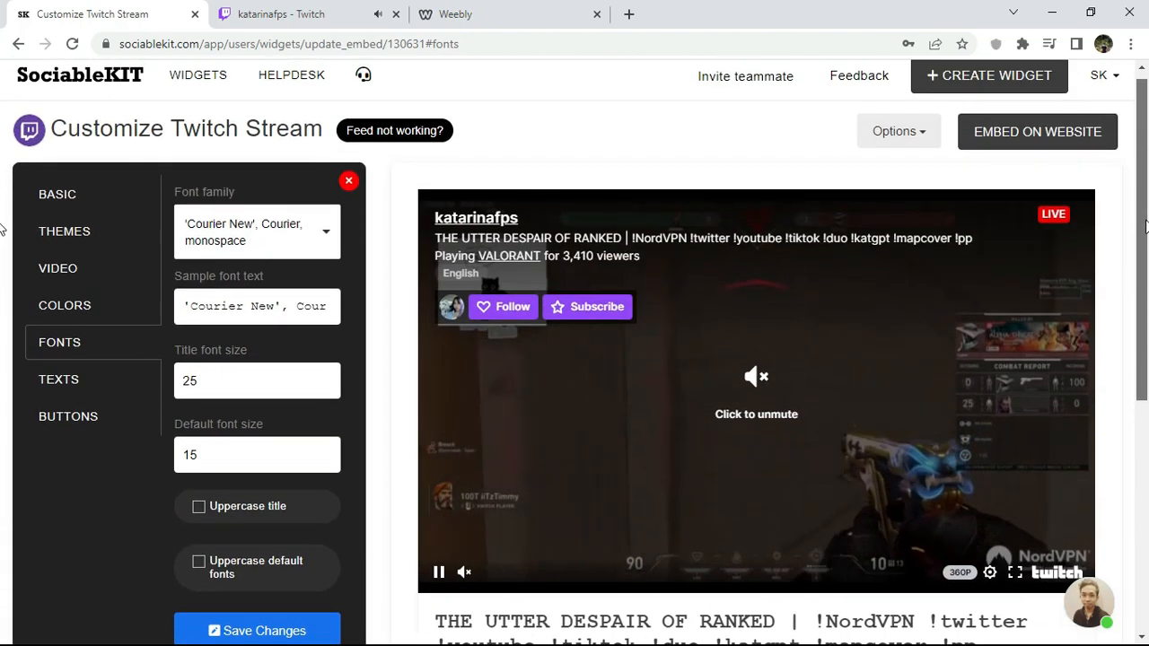
click(232, 227)
text(ce)
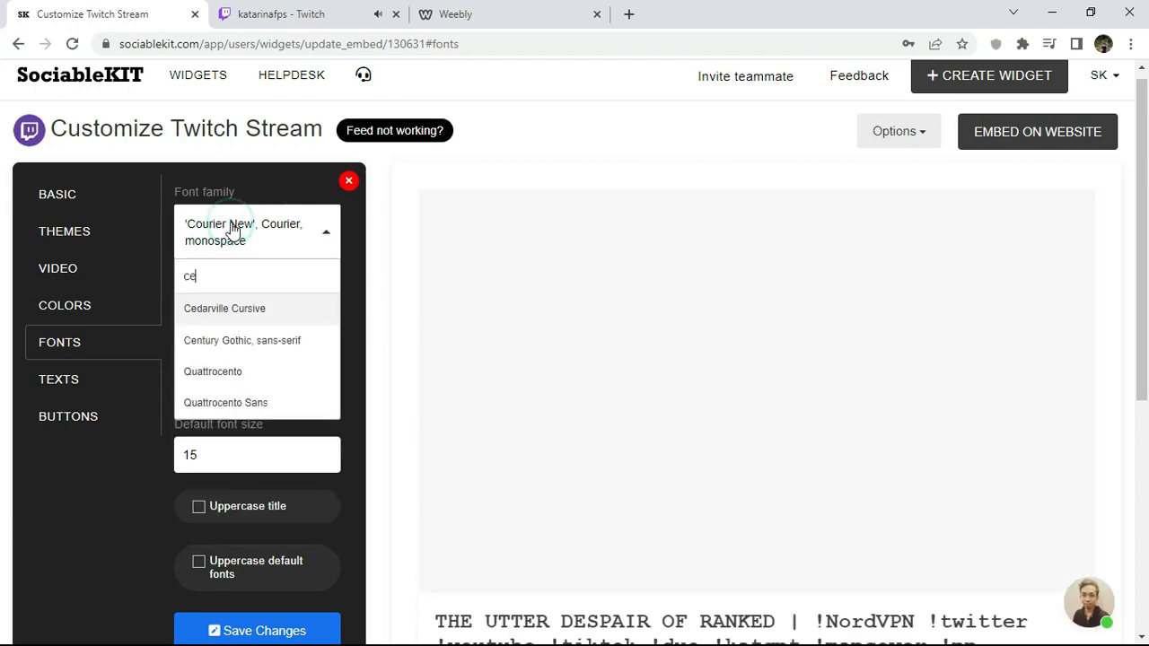
click(227, 339)
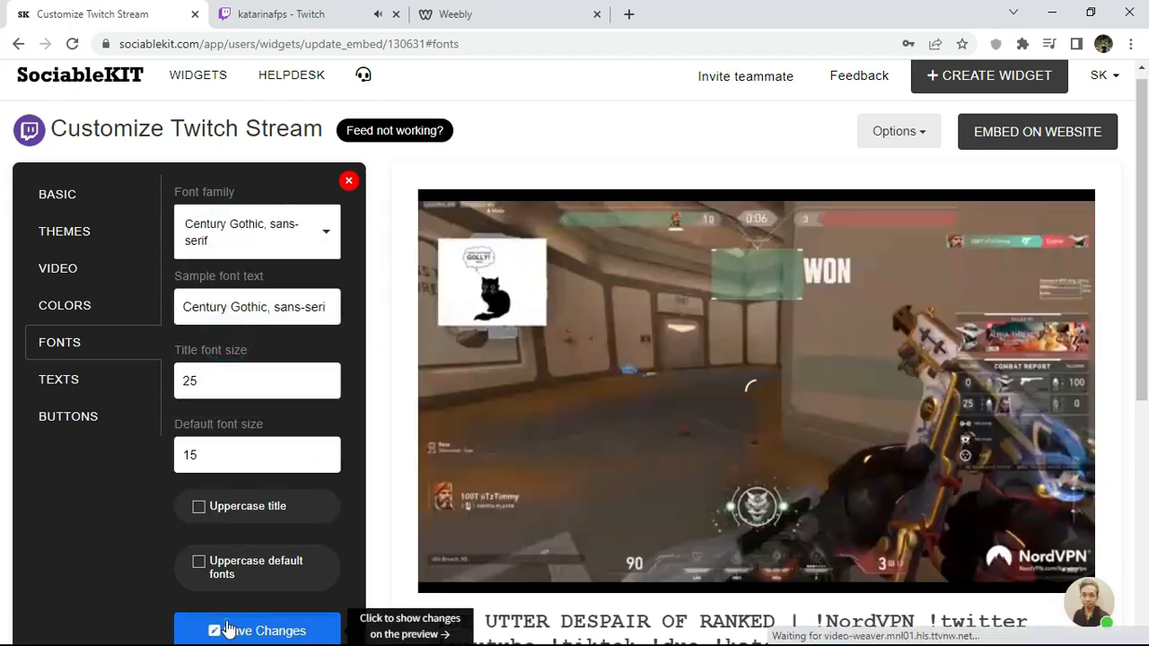
click(227, 625)
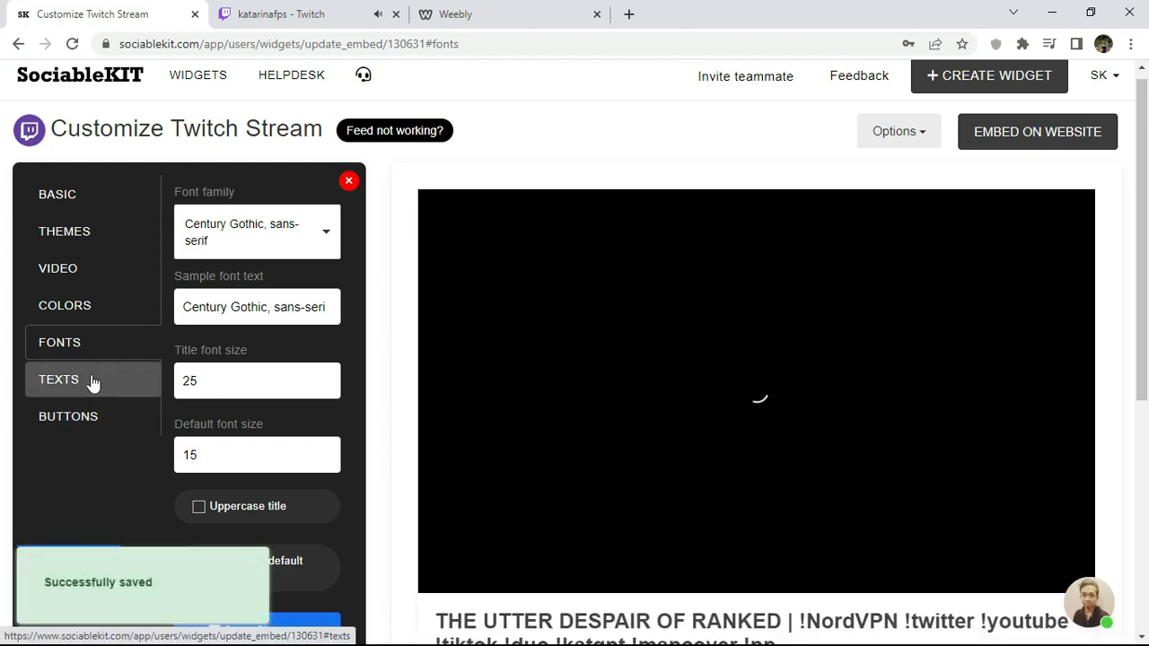
Copy the existing button background color code from the button settings and set the button background color to #fe0000.
click(93, 381)
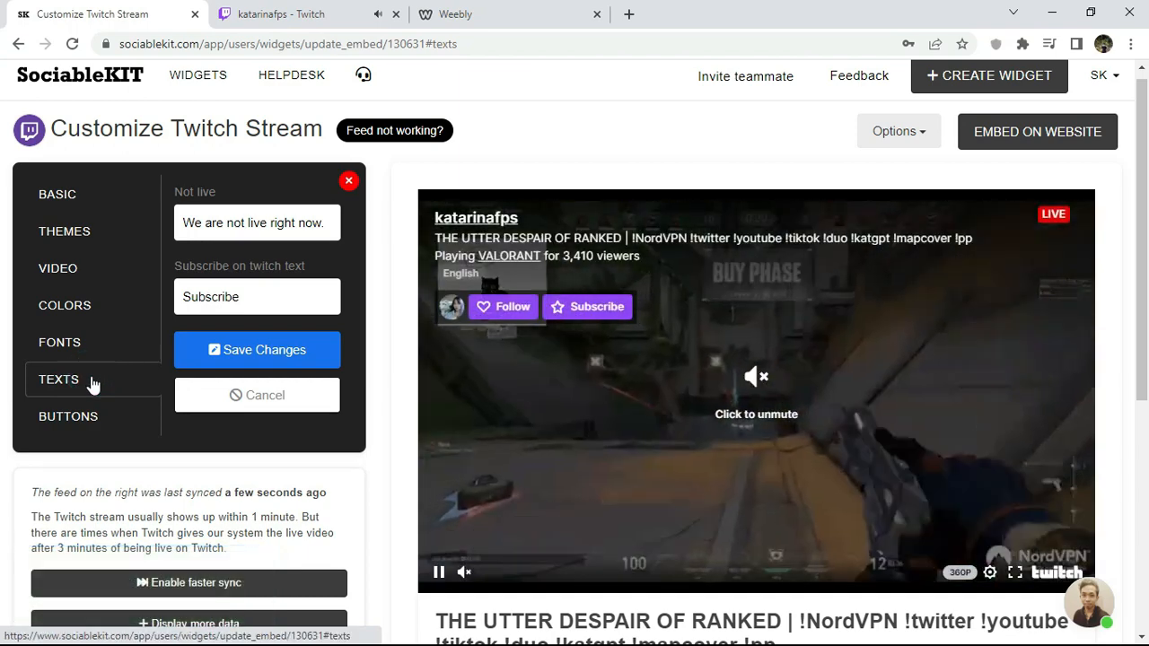
click(92, 415)
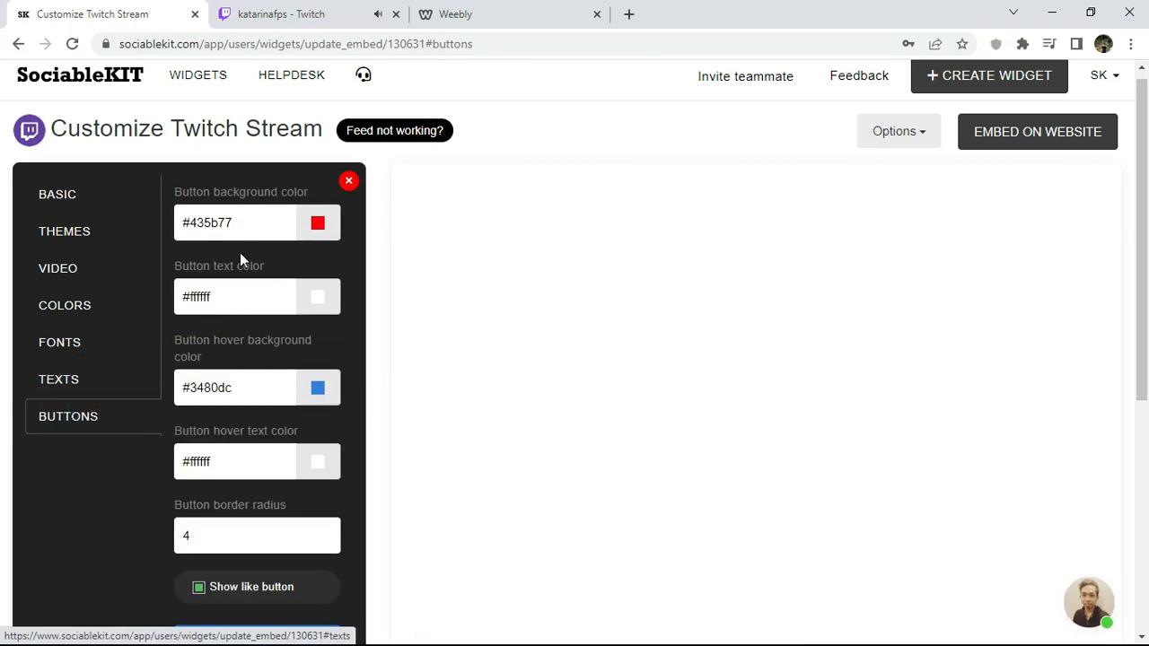
click(256, 219)
key(ctrl+c)
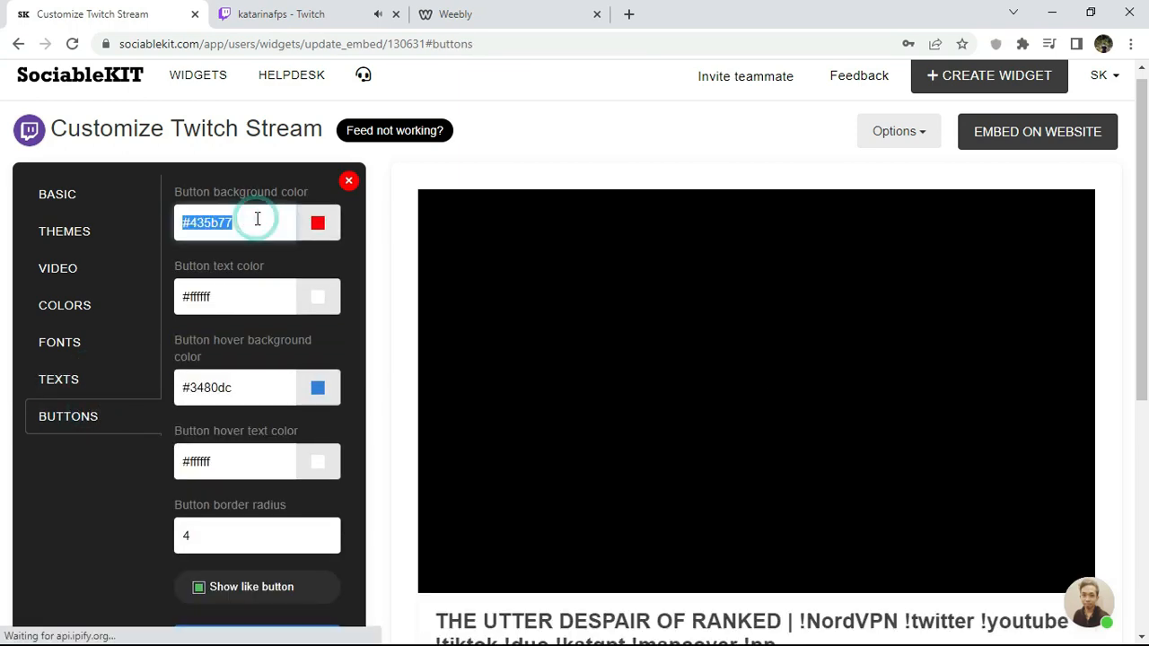
click(314, 224)
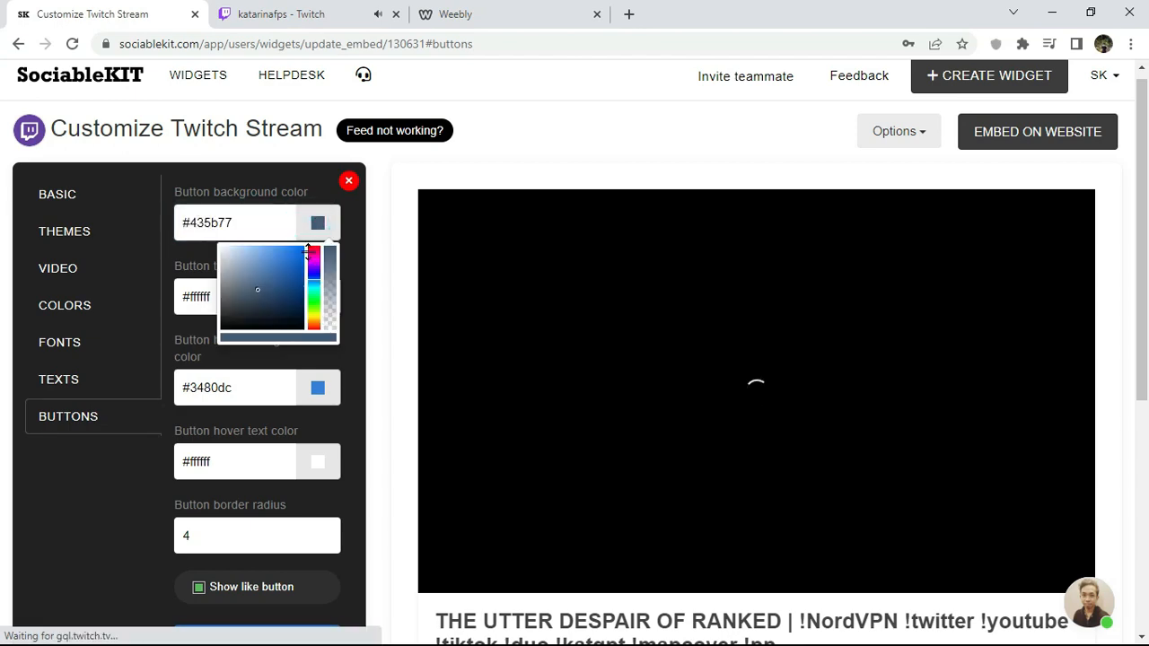
click(314, 252)
drag(289, 251, 306, 247)
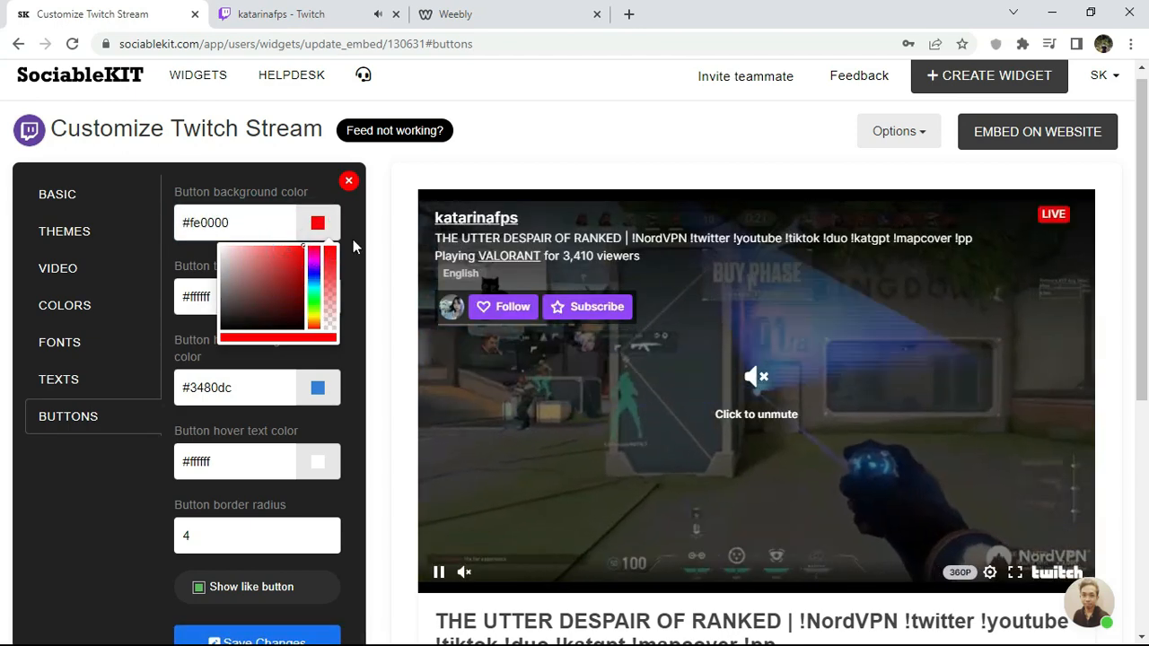
click(351, 238)
Set the button text color to #ffff00, save the changes and check the Subscribe button in the preview.
click(314, 296)
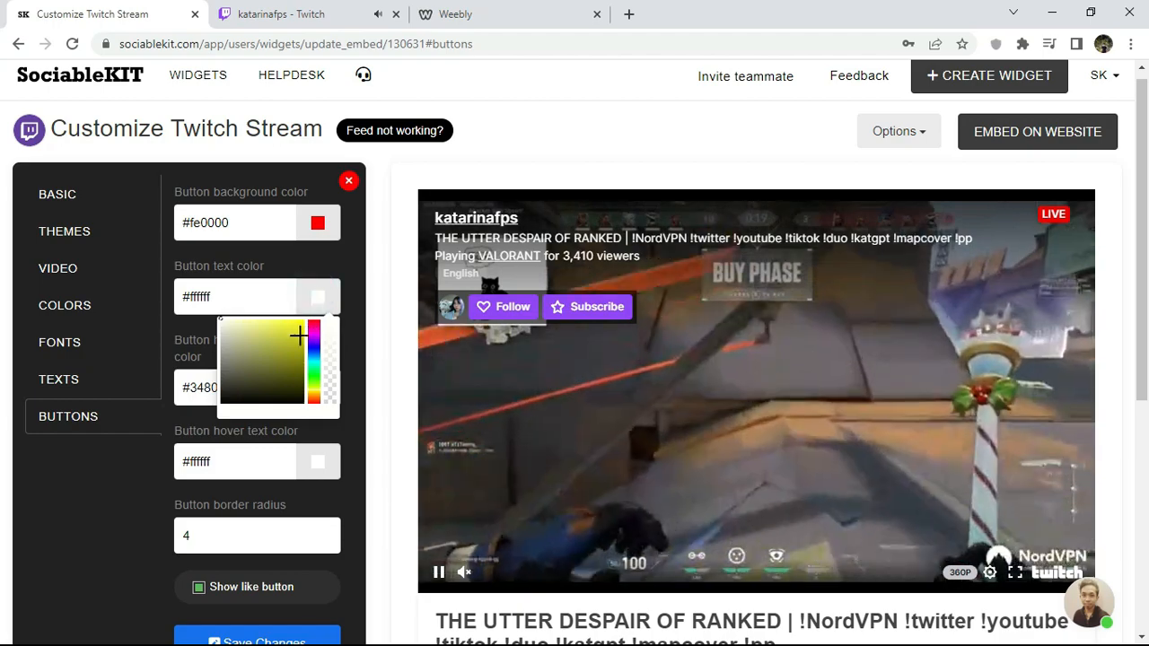
click(303, 321)
click(361, 311)
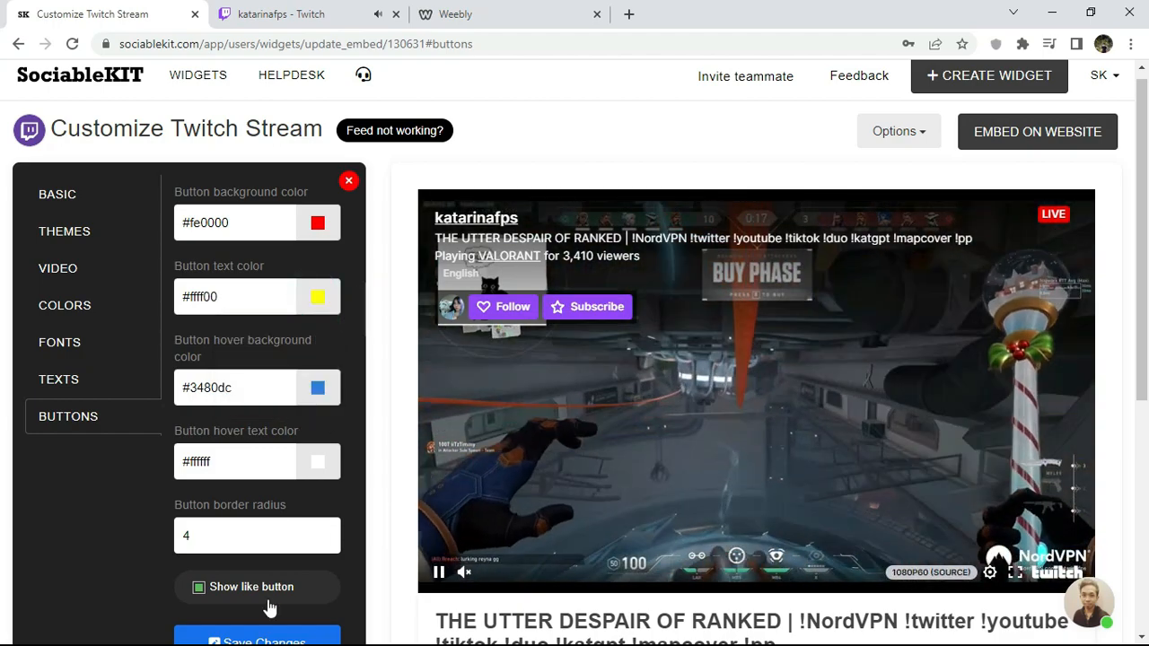
click(262, 635)
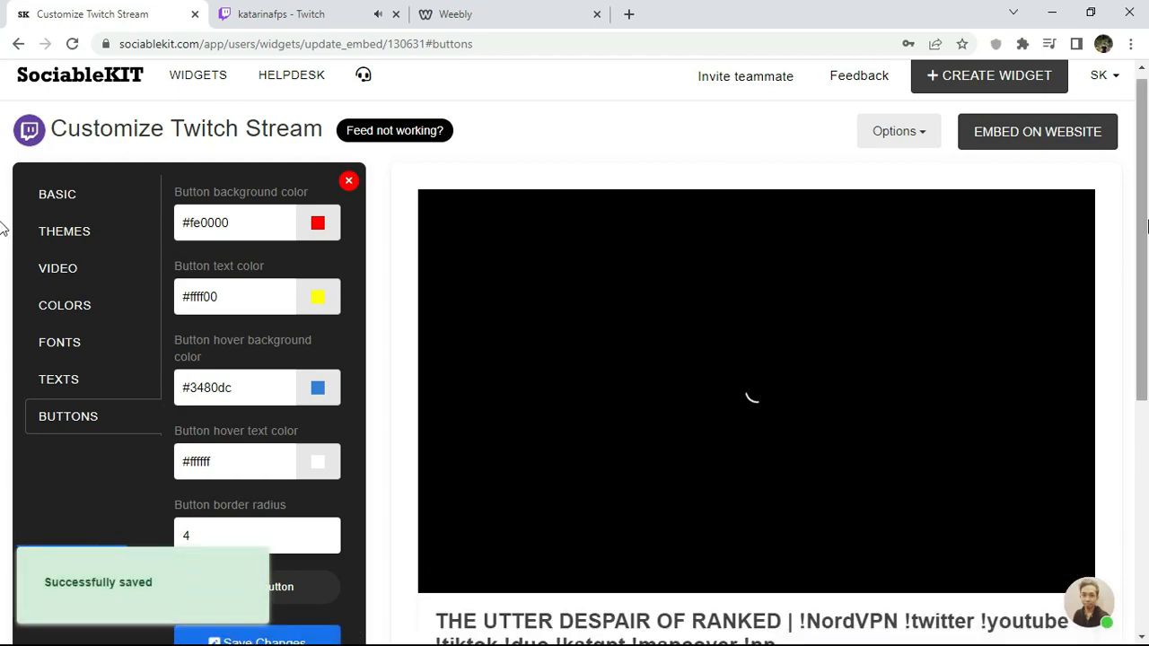
scroll(1084, 407, down, 3)
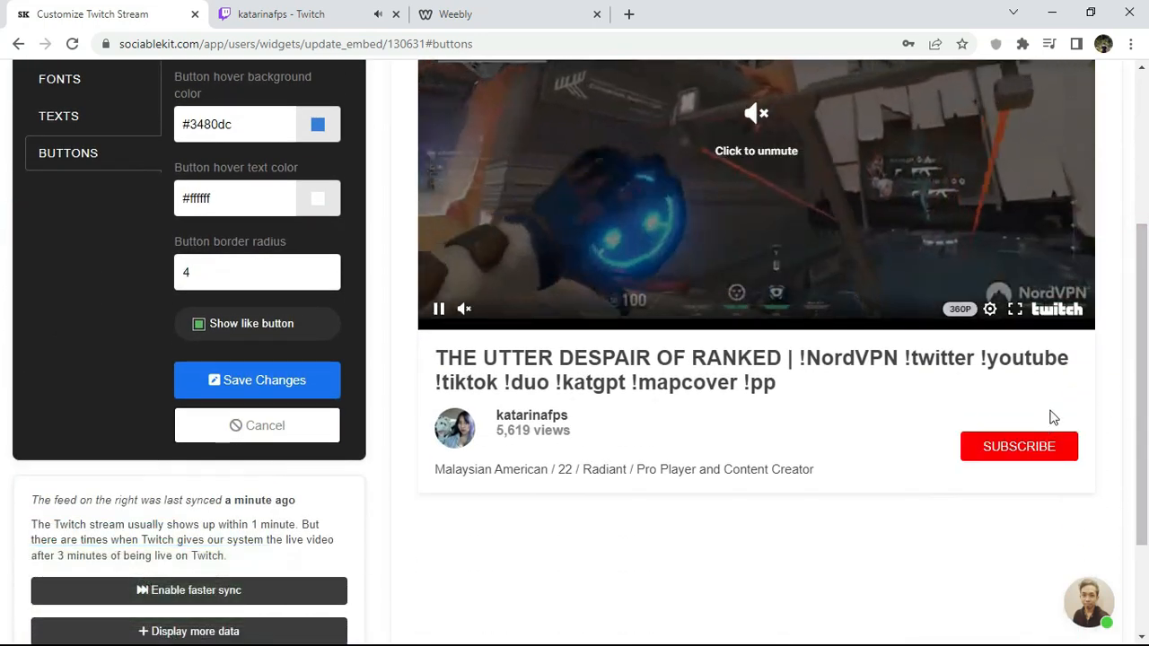
Restore the button background color to #435b77 and the button text color to #ffffff, and save the changes.
scroll(6, 403, up, 3)
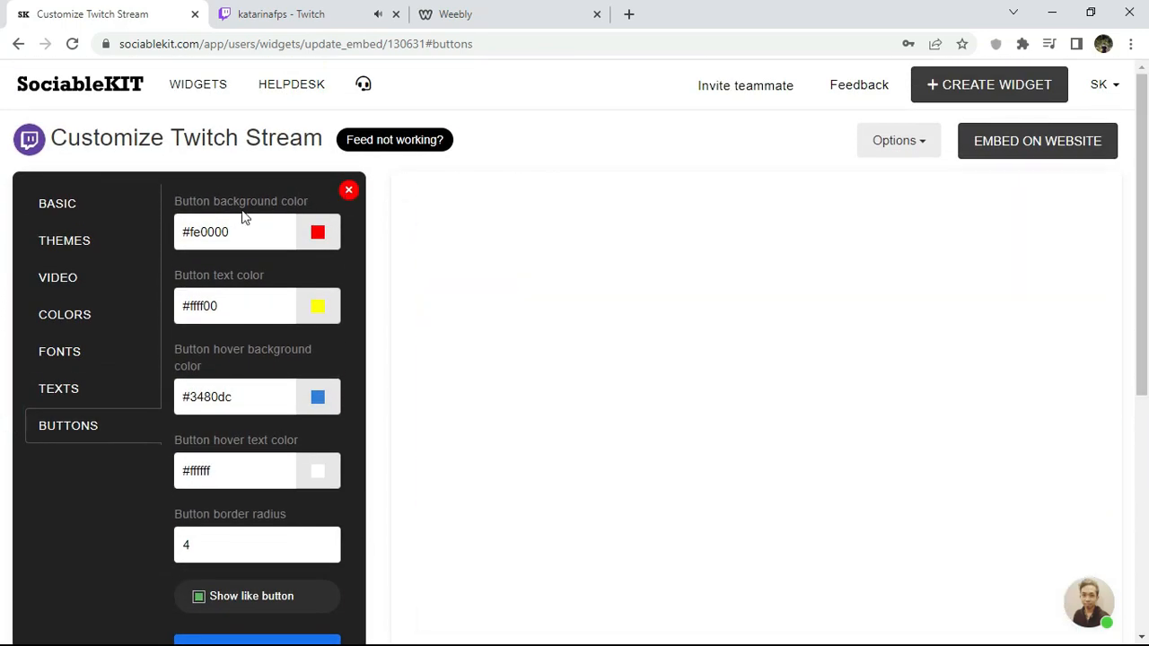
triple_click(241, 230)
key(ctrl+v)
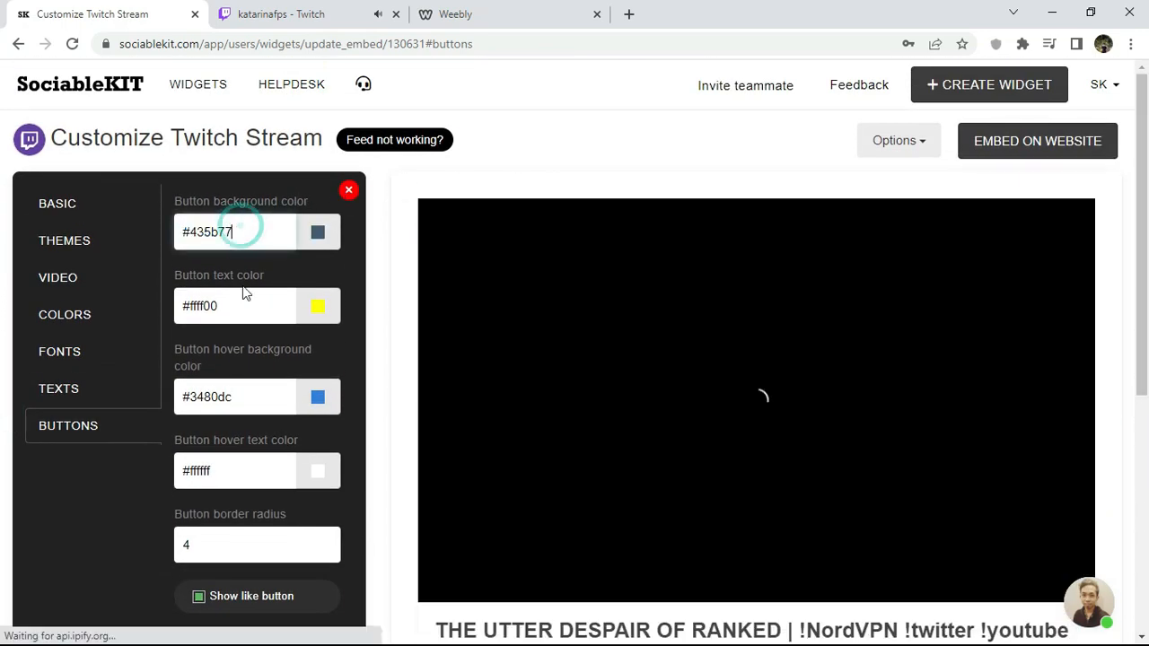
click(243, 298)
text(#ffffff)
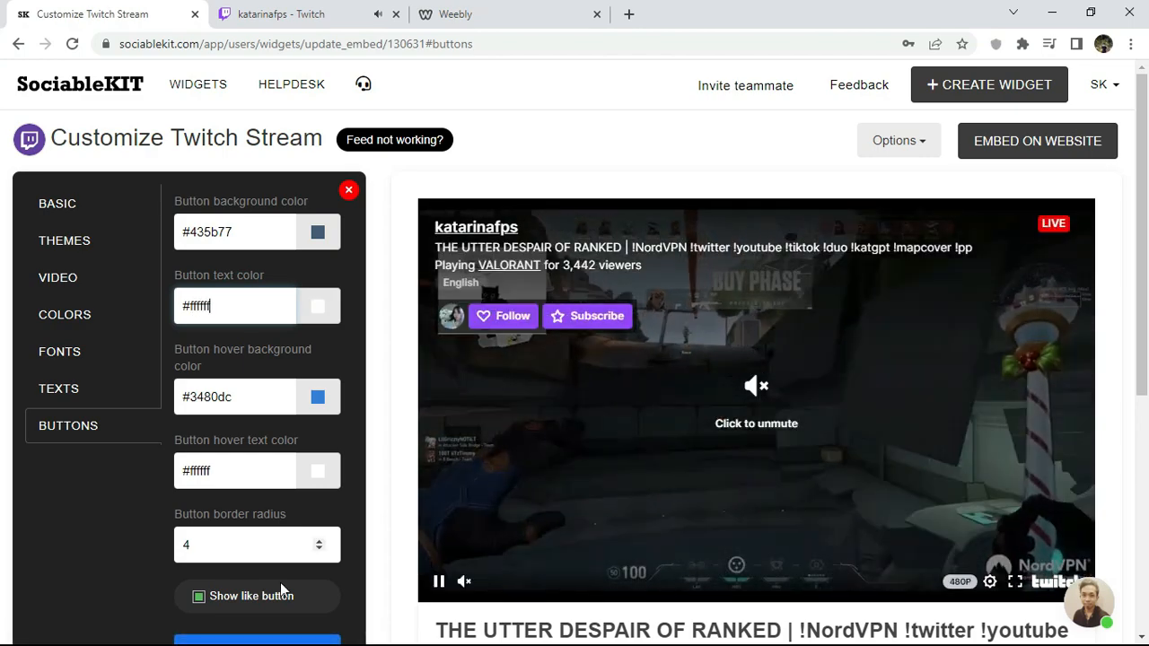
click(280, 638)
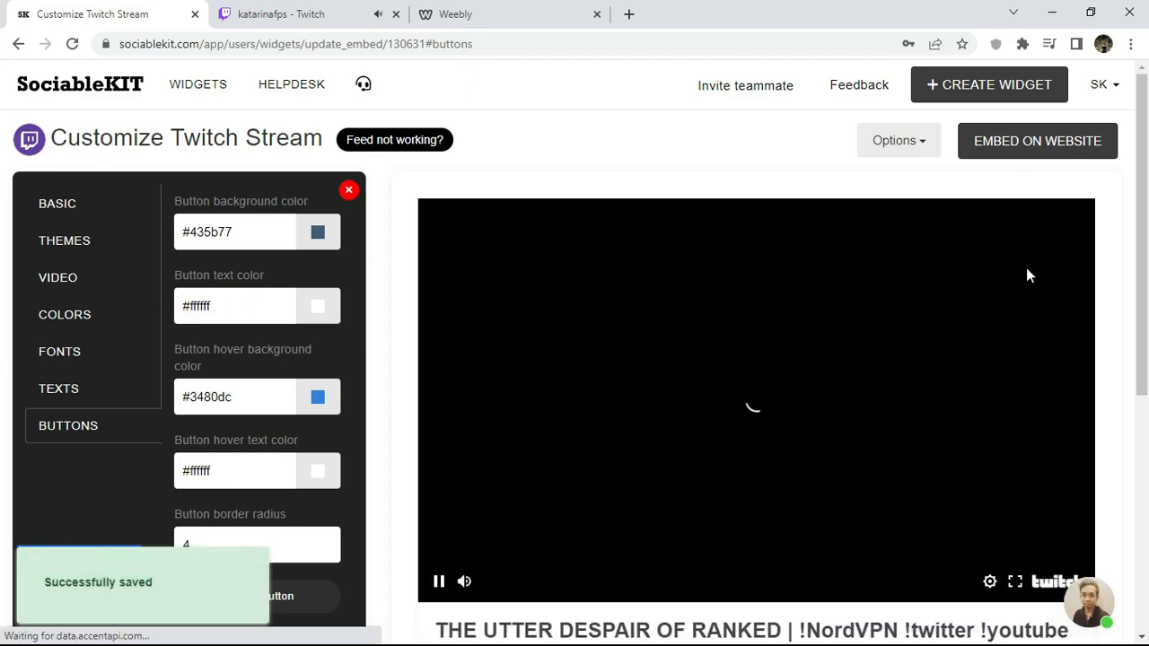
Start embedding the widget on a website, choose Weebly as the website builder and copy the Javascript embed code.
click(1067, 154)
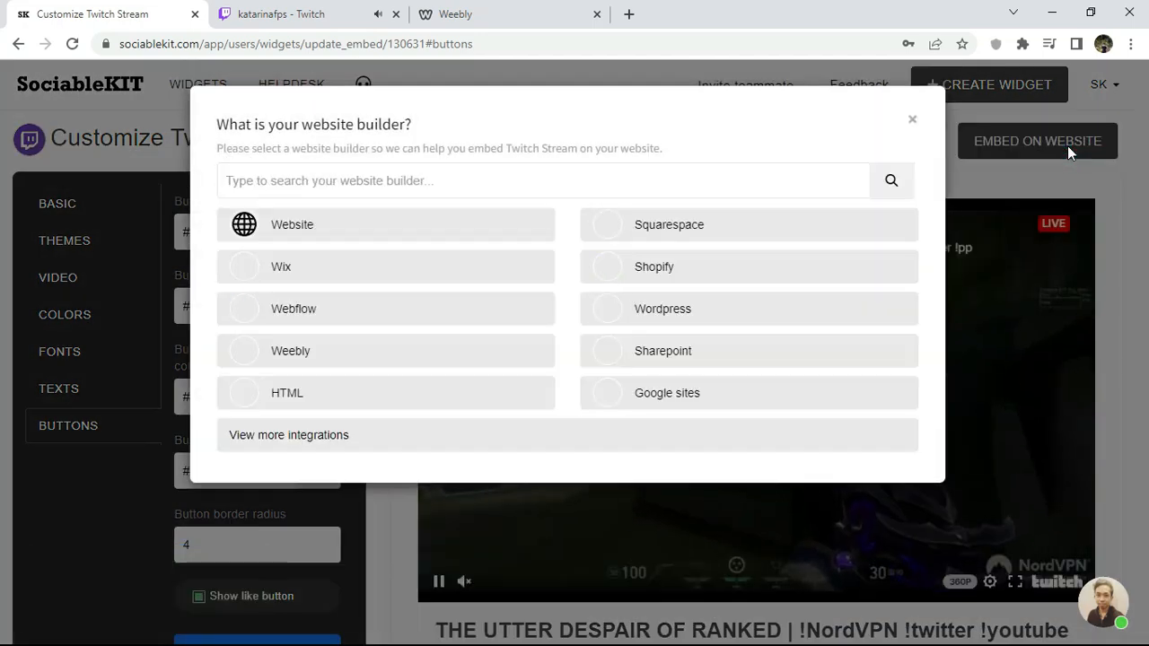
click(437, 180)
text(wee)
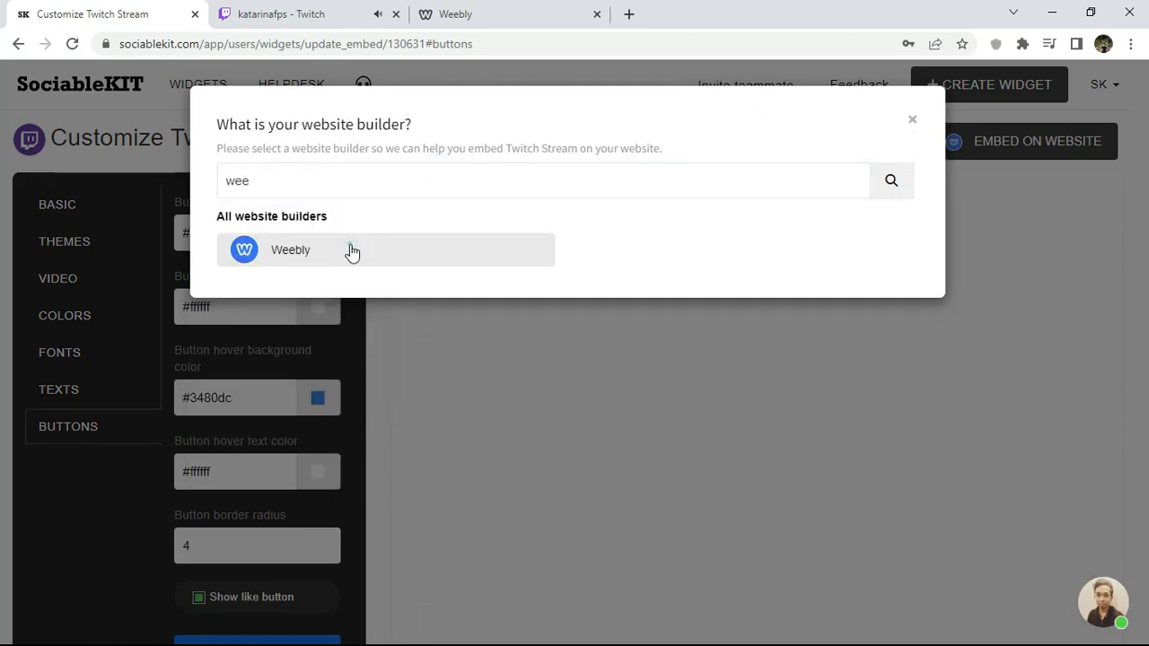
click(351, 252)
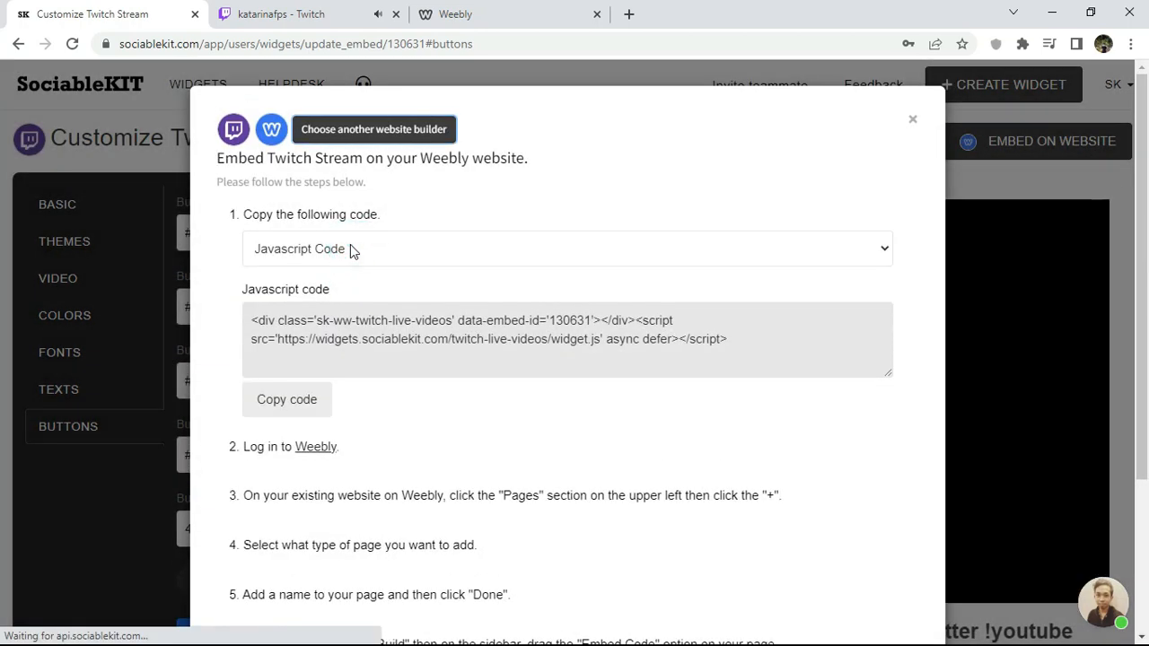
click(288, 408)
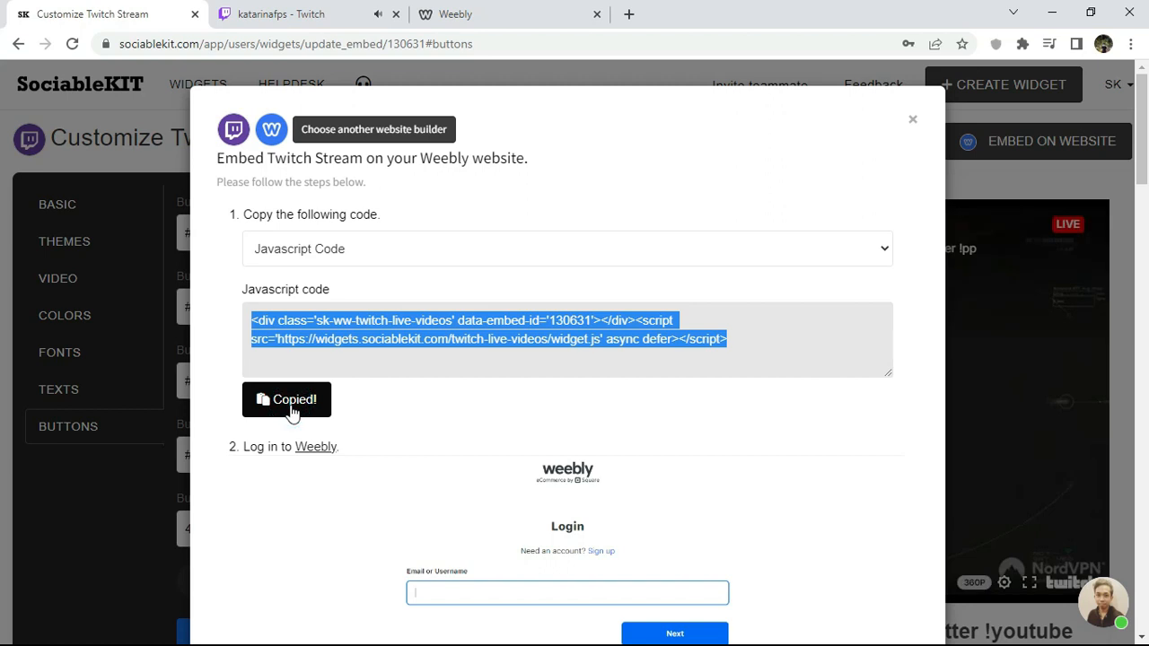
Switch to the Weebly editor, add an Embed Code element at the start of the Home page and paste the widget code into it.
click(505, 22)
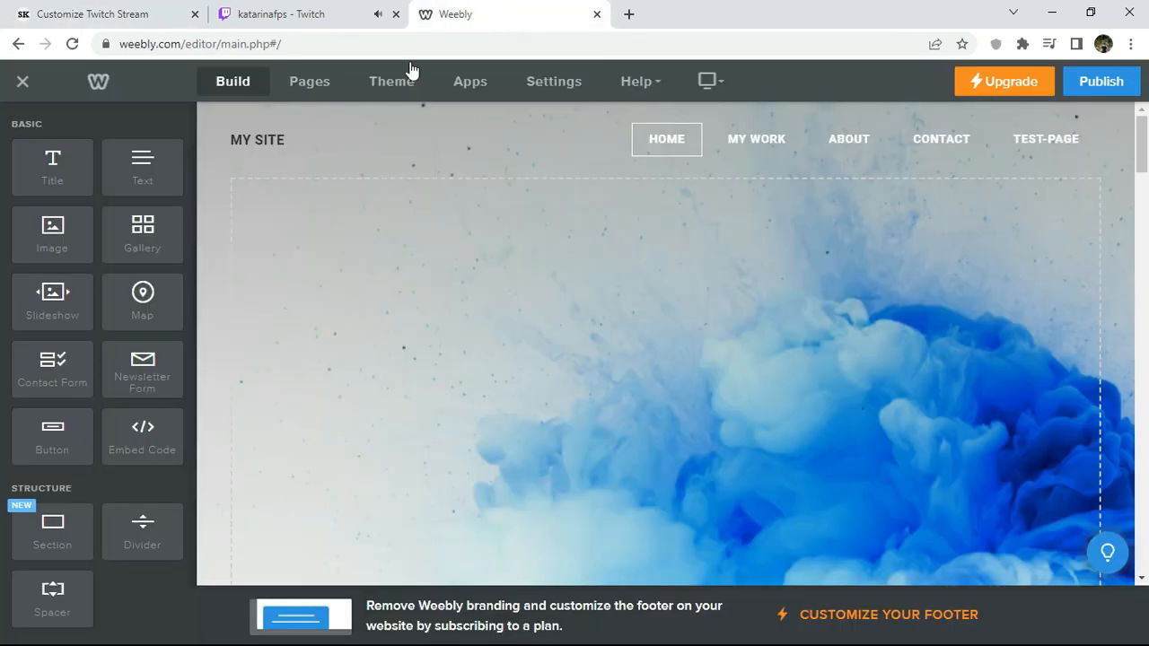
drag(149, 428, 685, 256)
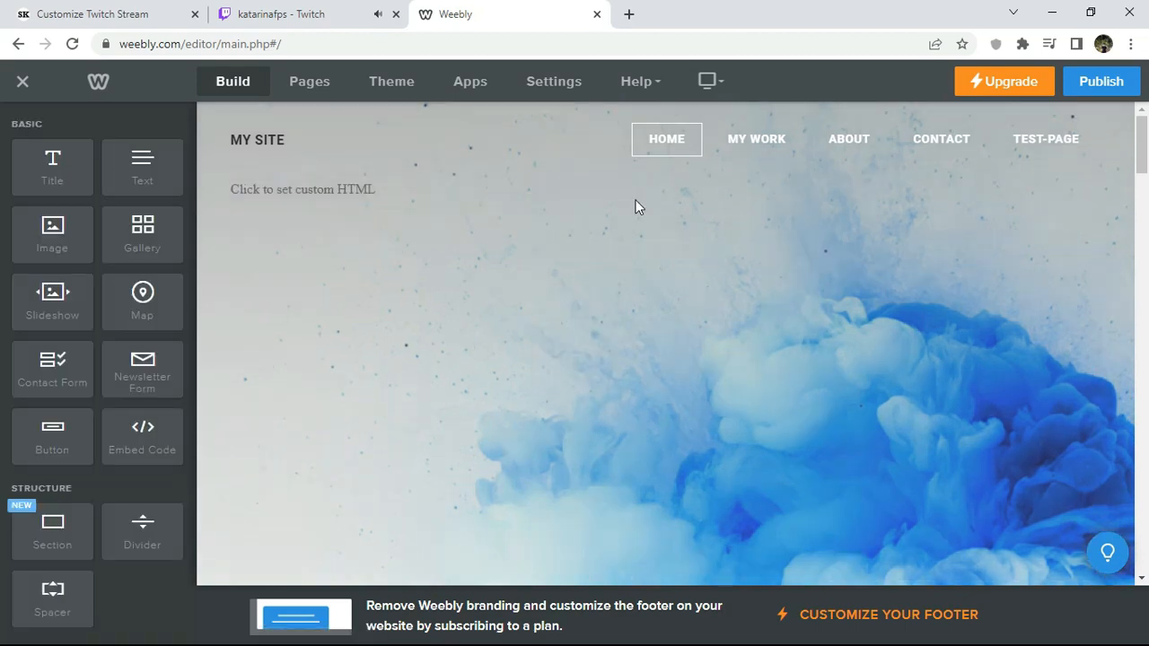
click(632, 191)
click(617, 283)
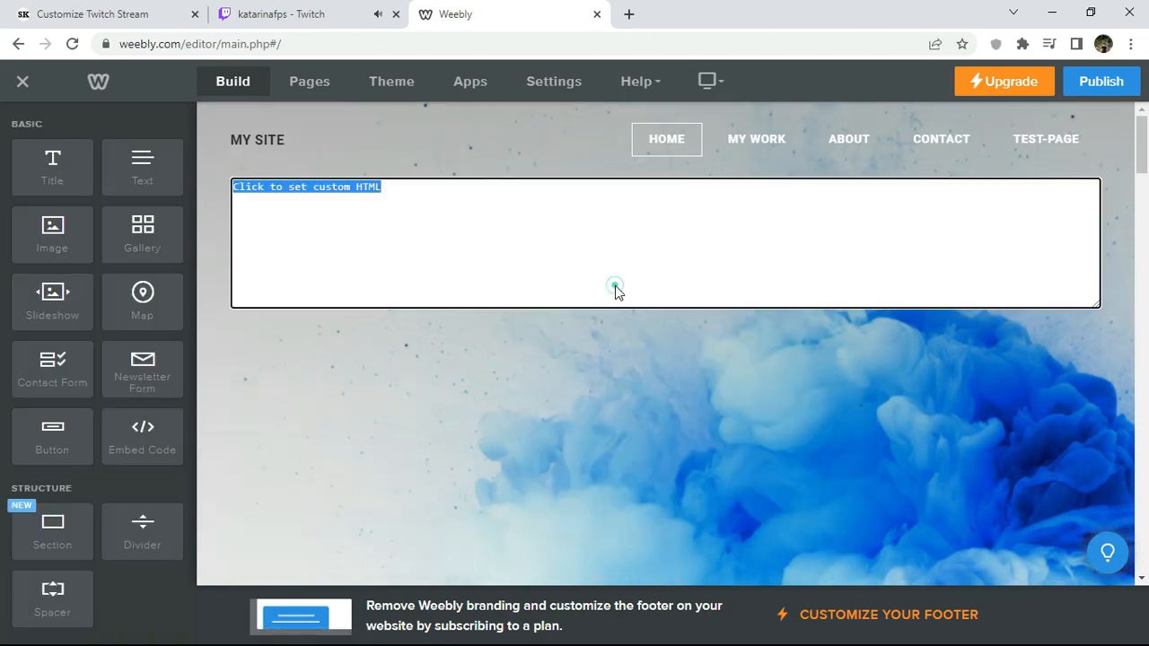
right_click(551, 214)
click(608, 343)
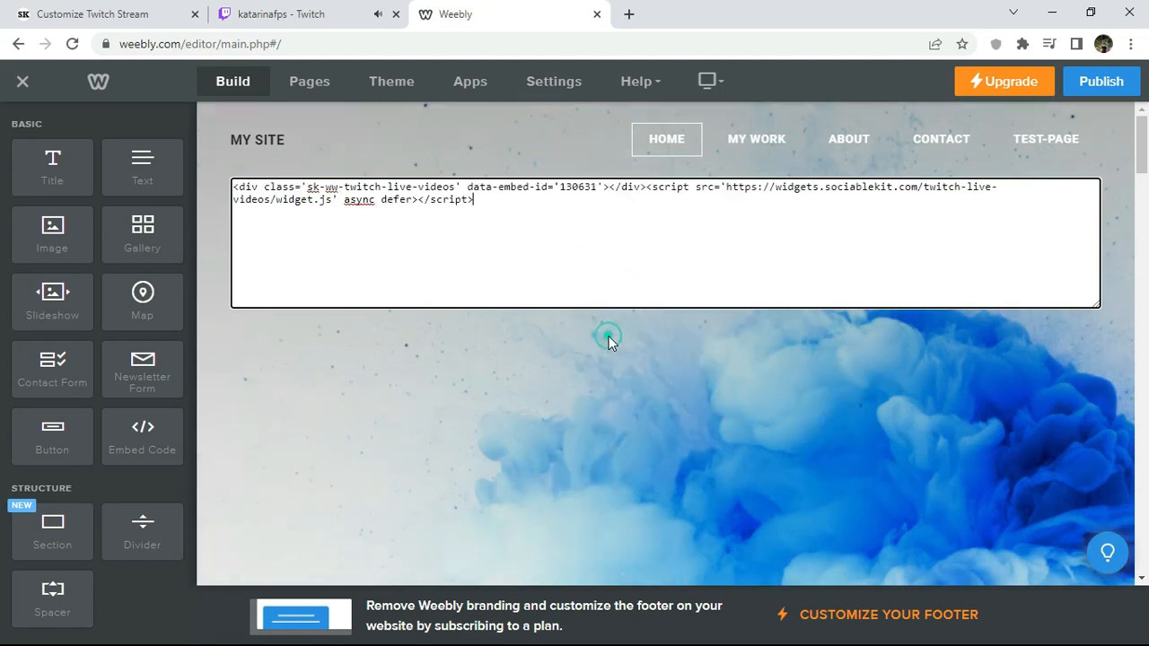
click(608, 343)
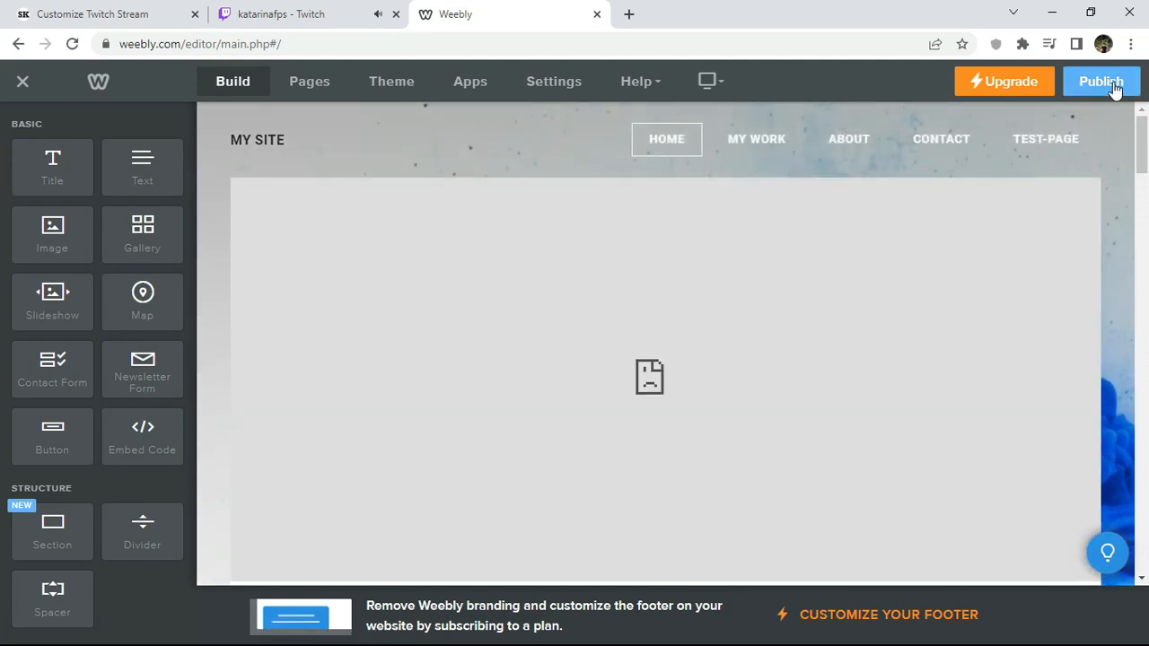
Publish the Weebly website and open the published site.
click(1111, 83)
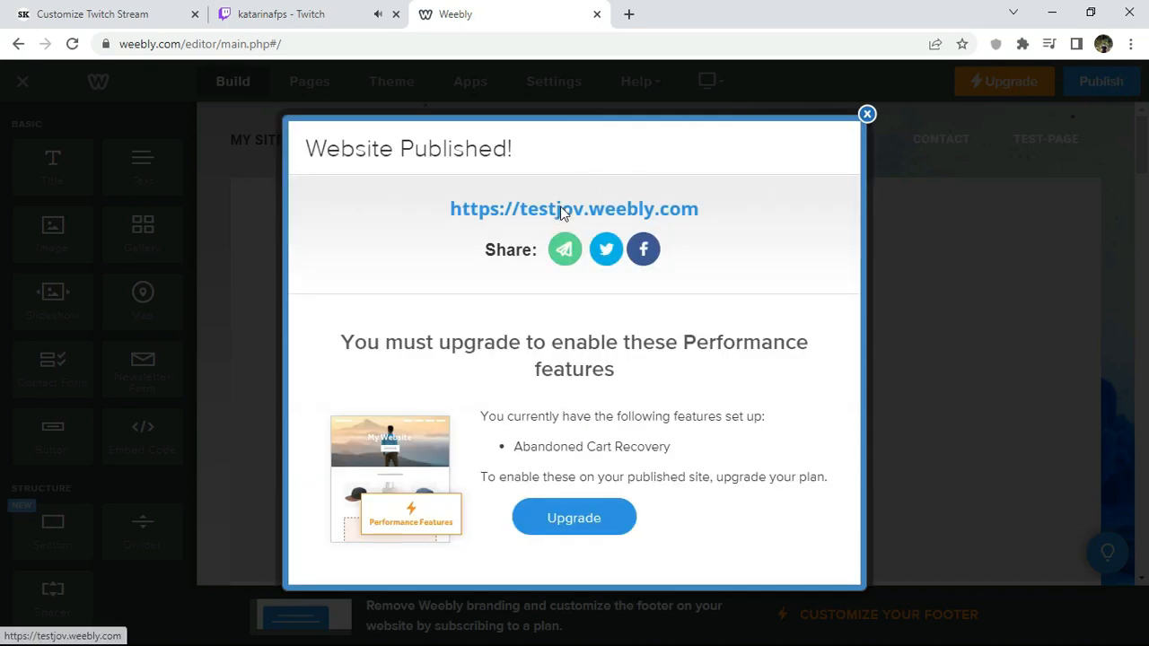
click(560, 210)
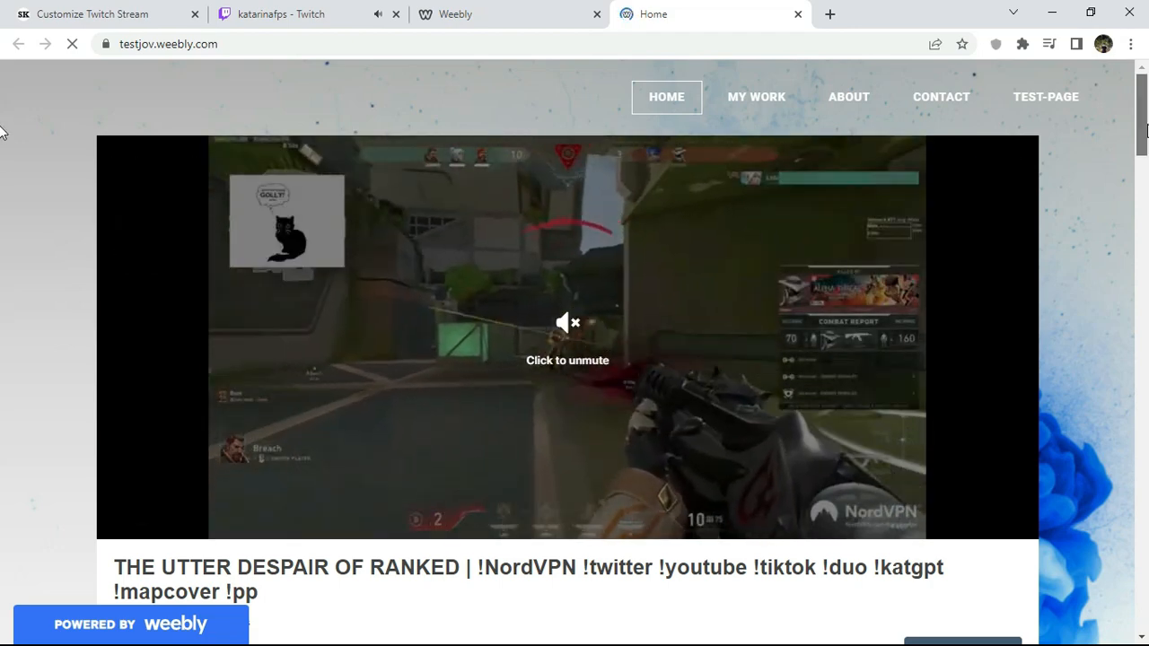
Review the embedded Twitch Stream widget on the published Home page and test that its Subscribe link opens the Twitch channel.
scroll(3, 184, down, 4)
scroll(3, 184, down, 3)
scroll(3, 162, up, 7)
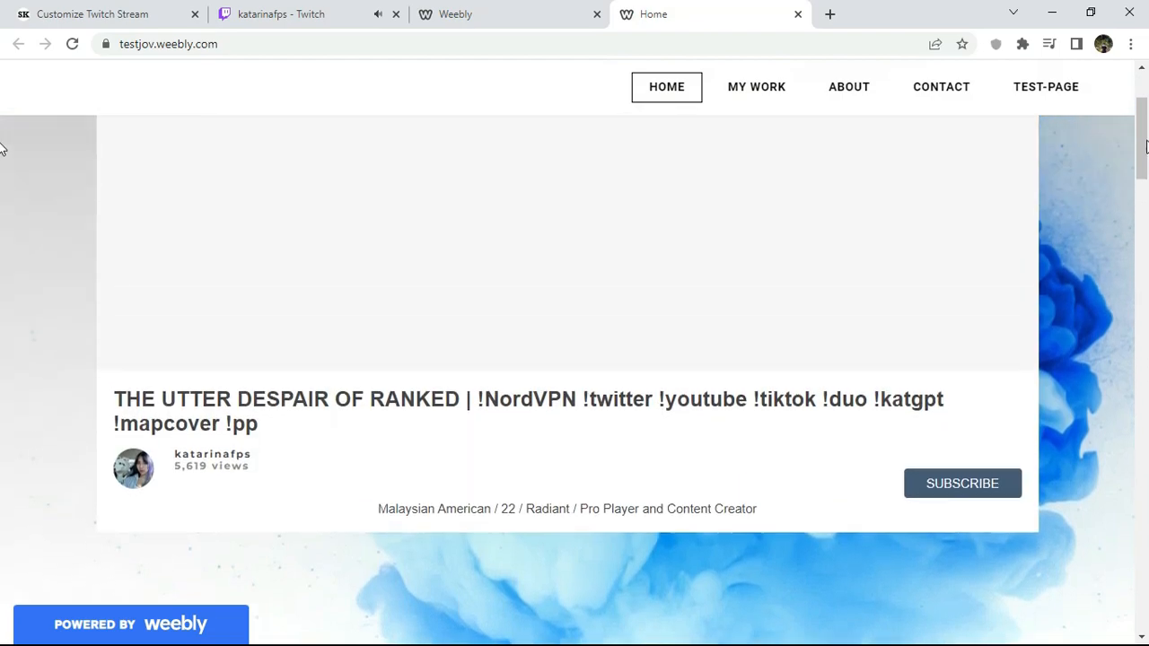
scroll(0, 135, down, 1)
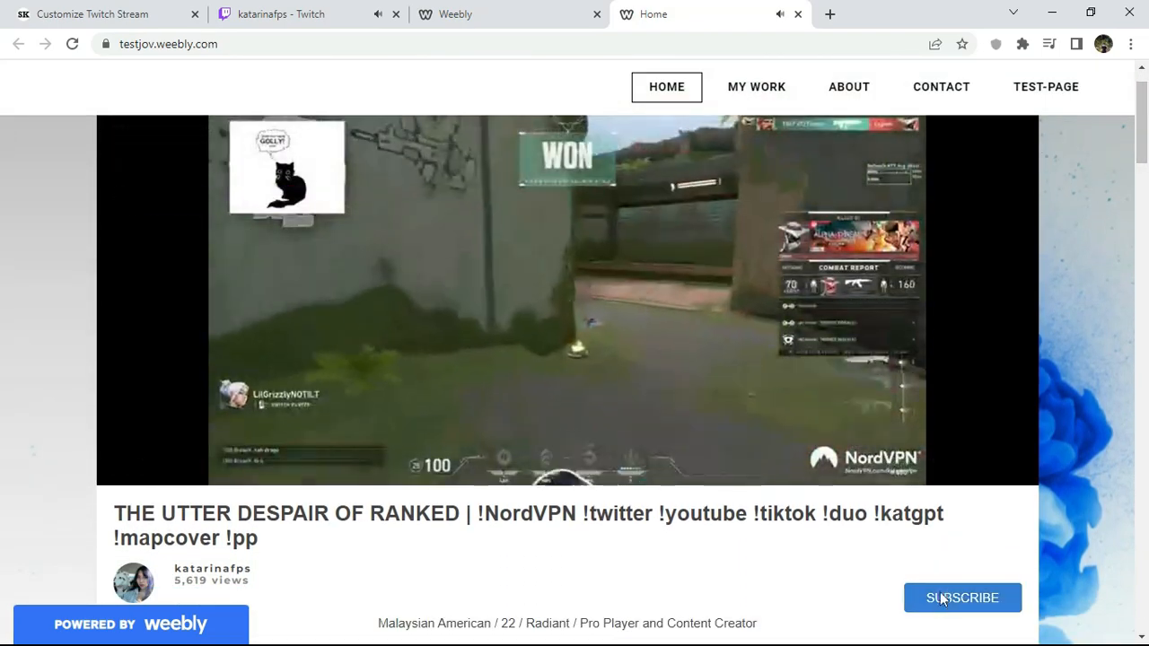
click(943, 608)
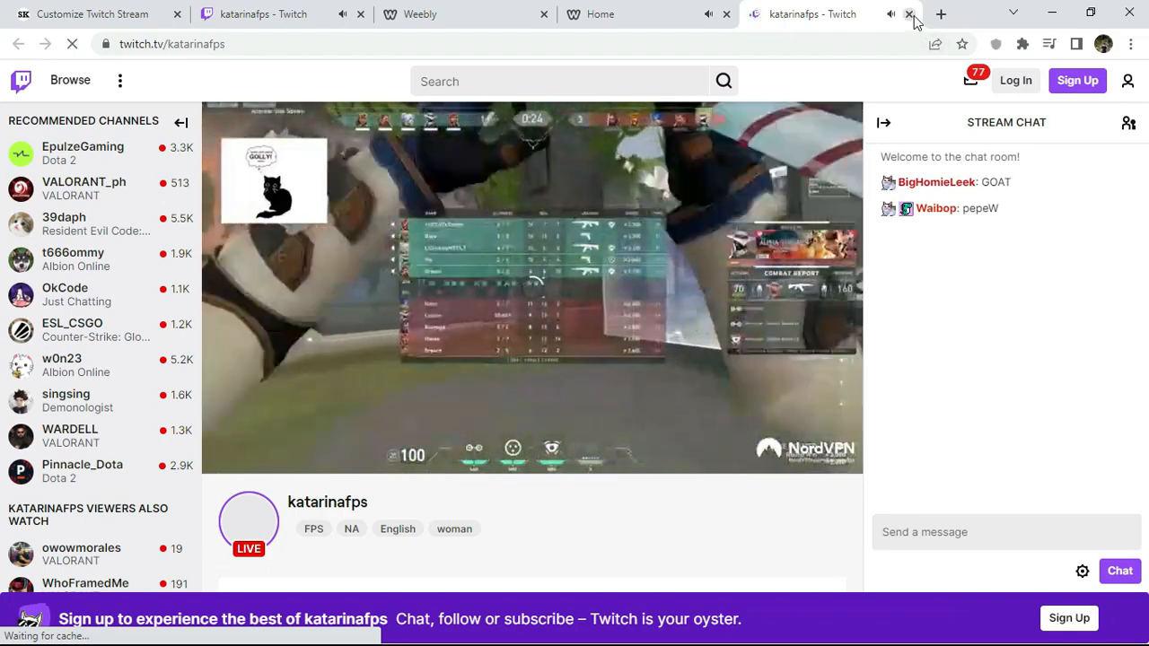
click(908, 13)
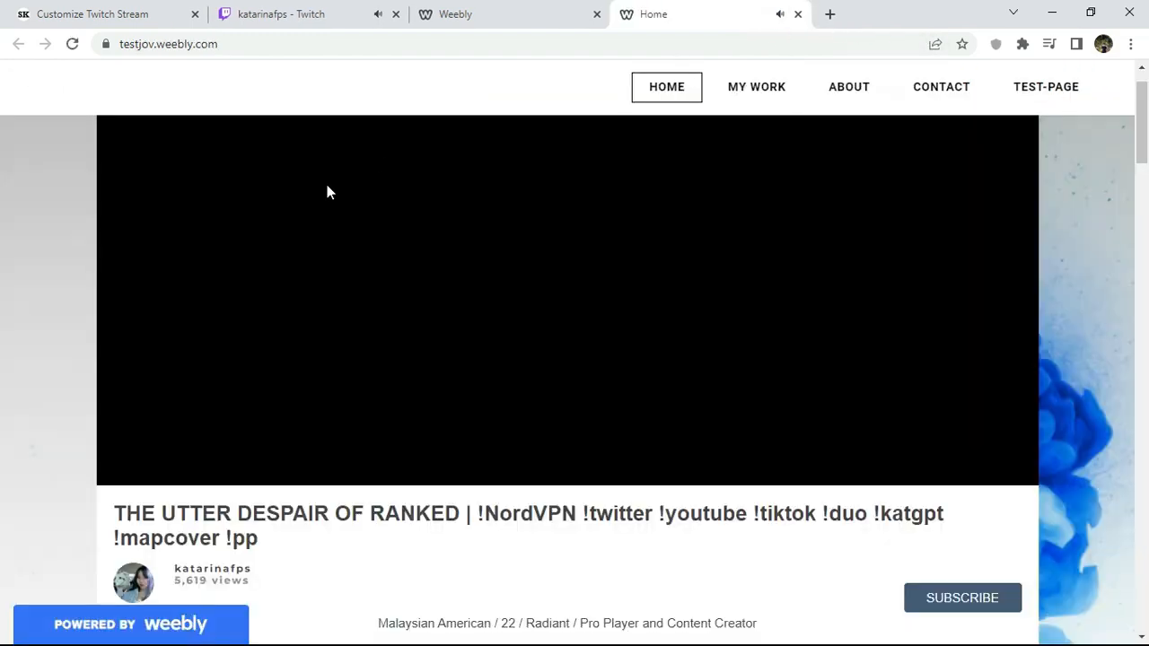